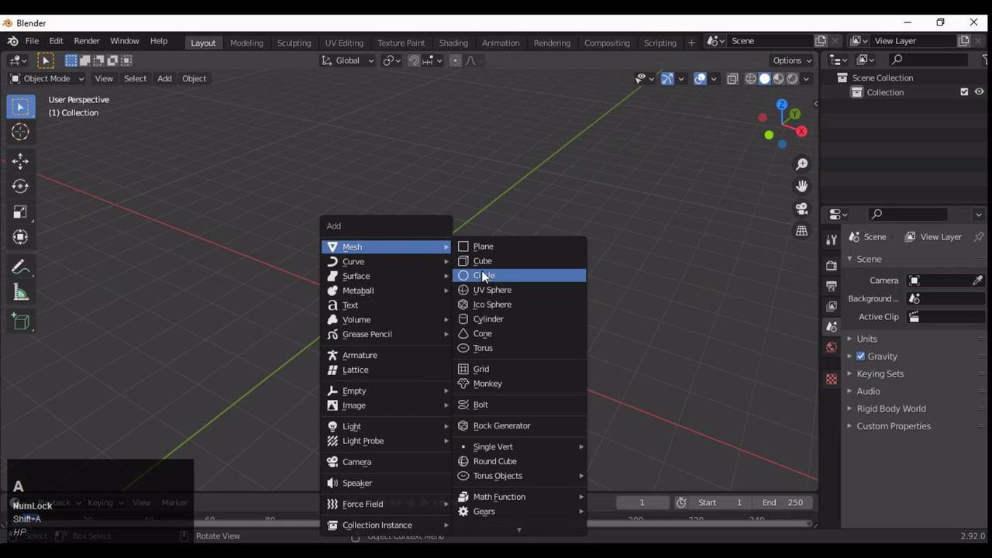
Step: Add a cylinder with 10 vertices and keep the n-gon cap fill
{"action": "left_click", "coordinate": [482, 319]}
{"action": "left_click", "coordinate": [215, 305]}
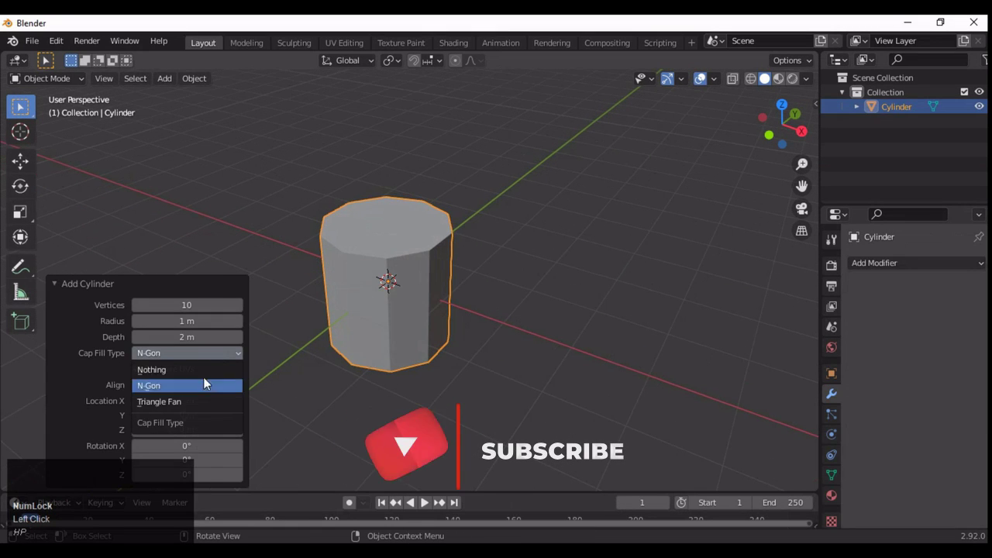
{"action": "left_click", "coordinate": [202, 382]}
{"action": "middle_click_drag", "start_coordinate": [446, 325], "coordinate": [457, 282]}
Step: In Edit Mode, delete every face except one cap and view it from the top
{"action": "key", "text": "Tab"}
{"action": "key", "text": "3"}
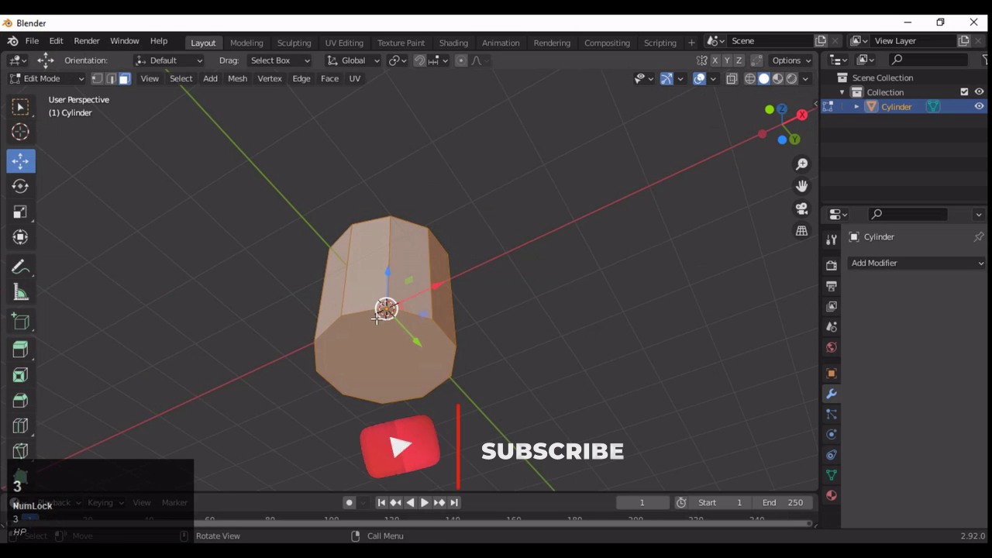
{"action": "key", "text": "x"}
{"action": "left_click", "coordinate": [381, 341]}
{"action": "middle_click_drag", "start_coordinate": [382, 341], "coordinate": [288, 389]}
{"action": "left_click", "coordinate": [288, 388]}
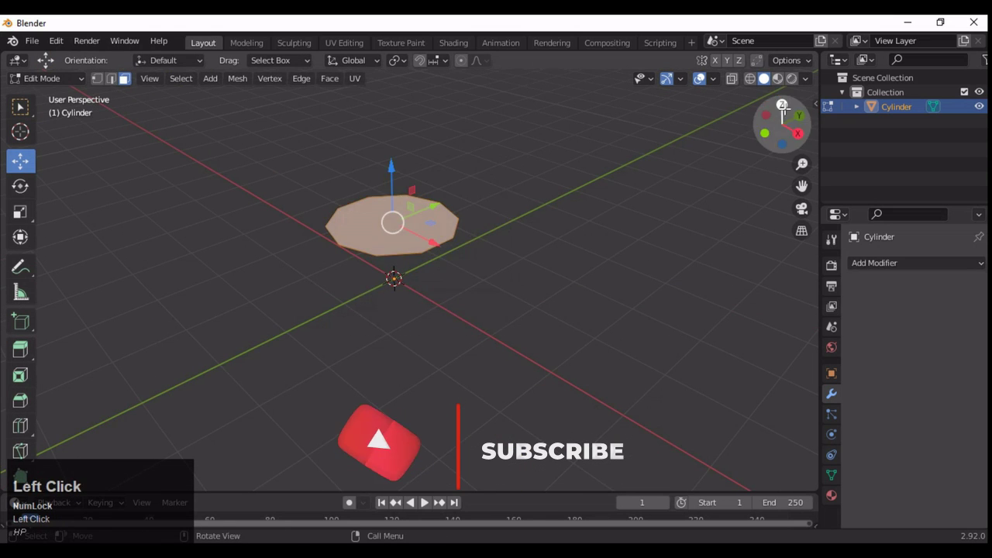
{"action": "key", "text": "KP_7"}
{"action": "scroll", "coordinate": [336, 261], "scroll_direction": "up", "scroll_amount": 3}
Step: Connect the first pair of opposite vertices with a straight cut across the decagon
{"action": "key", "text": "1"}
{"action": "left_click_drag", "start_coordinate": [643, 215], "coordinate": [243, 282]}
{"action": "key", "text": "e"}
{"action": "key", "text": "Escape"}
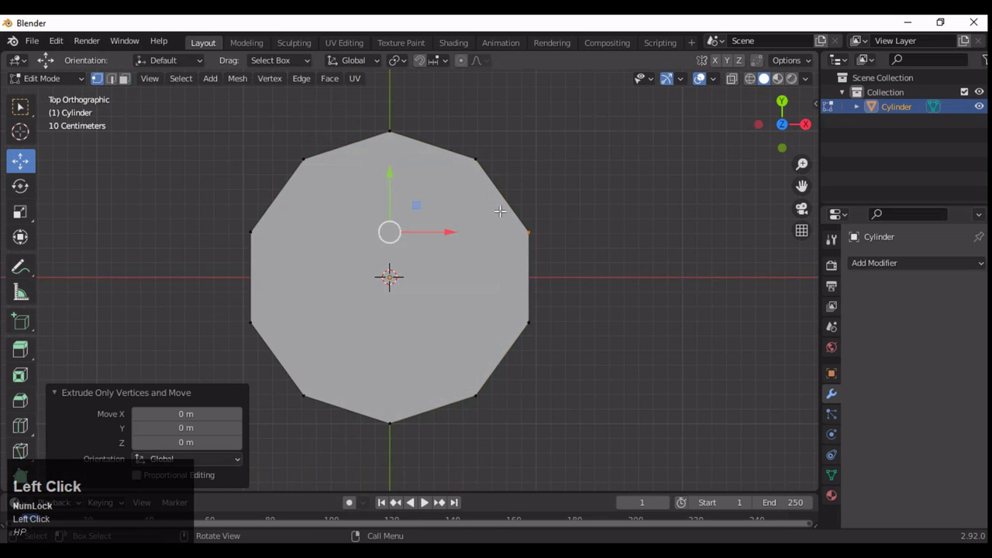
{"action": "left_click_drag", "start_coordinate": [626, 203], "coordinate": [542, 217]}
{"action": "right_click", "coordinate": [336, 256]}
{"action": "left_click", "coordinate": [306, 291]}
Step: Connect a second pair of opposite vertices with another cut across the face
{"action": "left_click_drag", "start_coordinate": [635, 287], "coordinate": [489, 357]}
{"action": "right_click", "coordinate": [374, 307]}
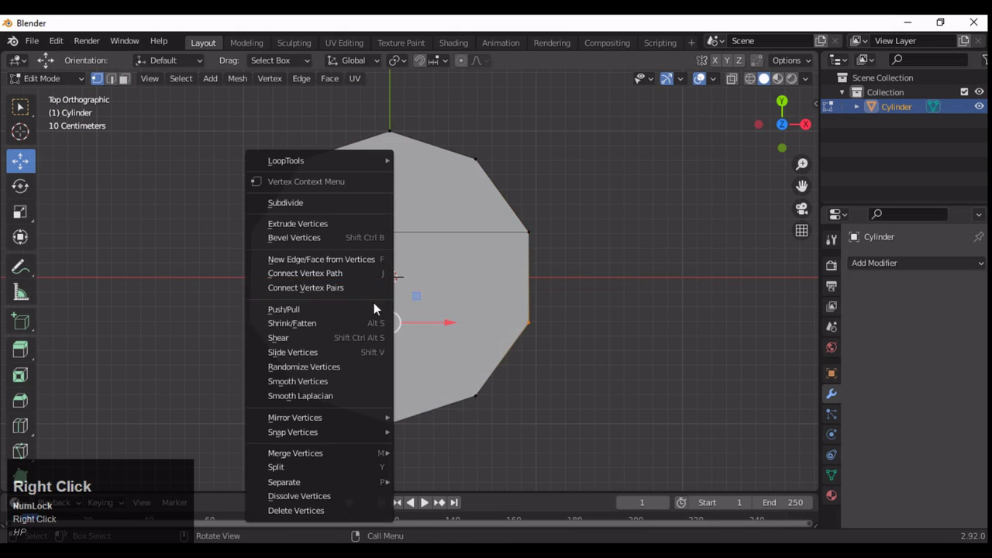
{"action": "left_click", "coordinate": [306, 287]}
{"action": "right_click", "coordinate": [378, 313]}
{"action": "left_click", "coordinate": [306, 301]}
{"action": "middle_click_drag", "start_coordinate": [378, 307], "coordinate": [441, 305]}
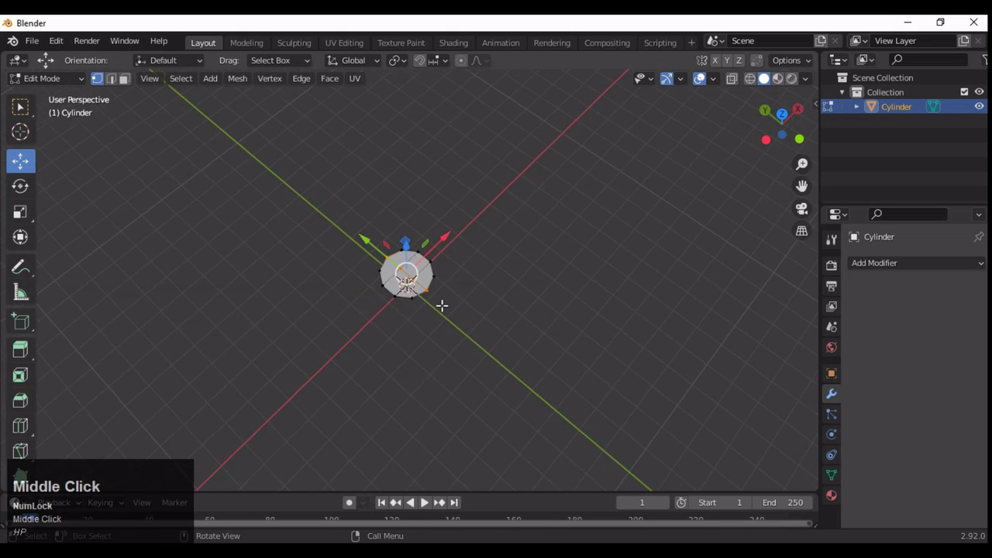
{"action": "key", "text": "KP_Decimal"}
{"action": "left_click", "coordinate": [781, 114]}
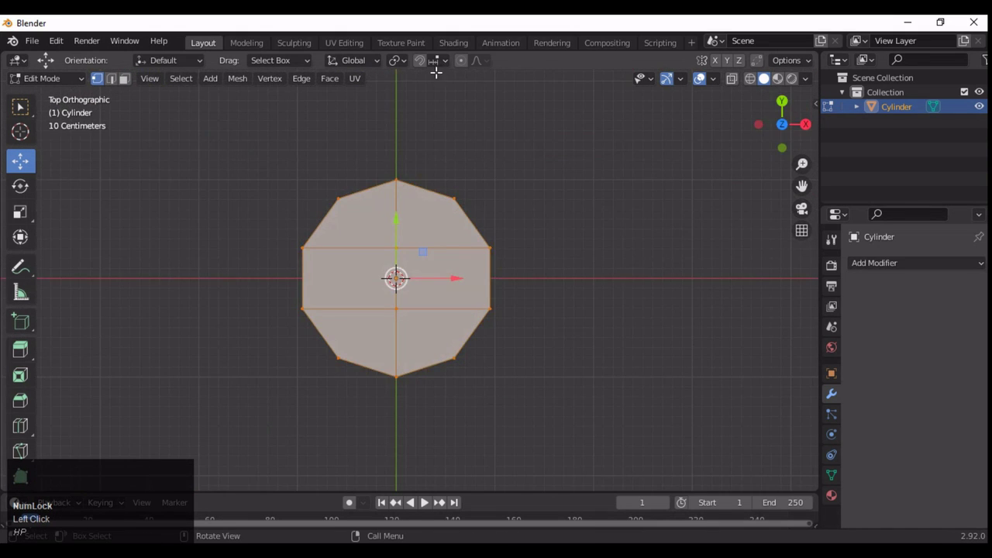
Step: Rotate the decagon 90° to stand it upright and scale it to 0.7
{"action": "left_click", "coordinate": [742, 134]}
{"action": "key", "text": "r"}
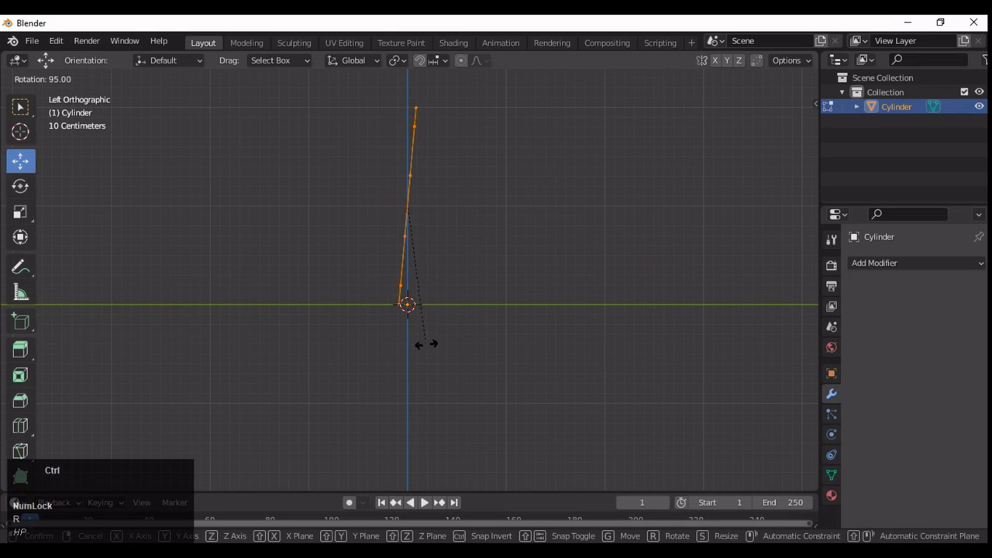
{"action": "left_click", "coordinate": [467, 316]}
{"action": "middle_click_drag", "start_coordinate": [804, 124], "coordinate": [598, 224]}
{"action": "key", "text": "s"}
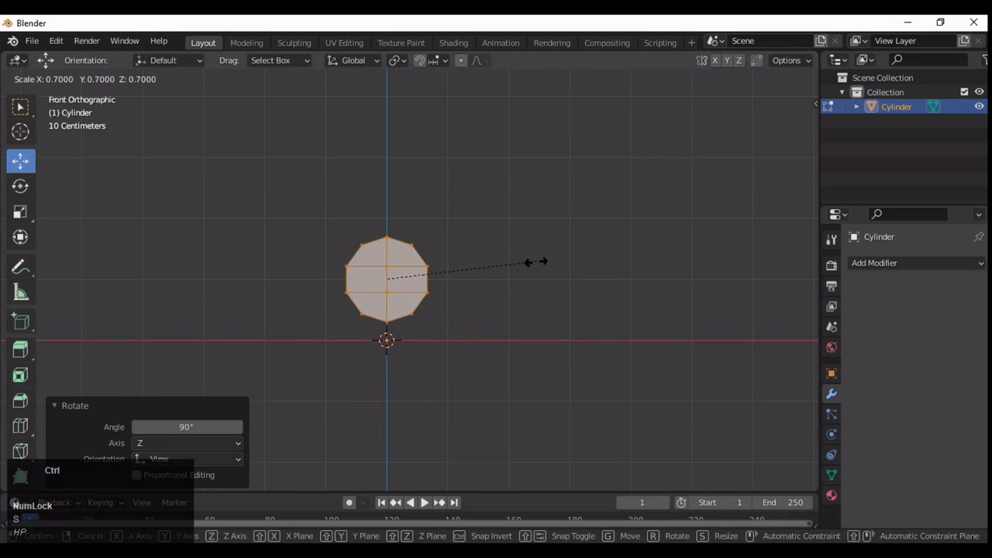
{"action": "left_click", "coordinate": [531, 261], "text": "ctrl"}
Step: Move the whole face up along Z, then nudge it slightly lower
{"action": "key", "text": "a"}
{"action": "key", "text": "g"}
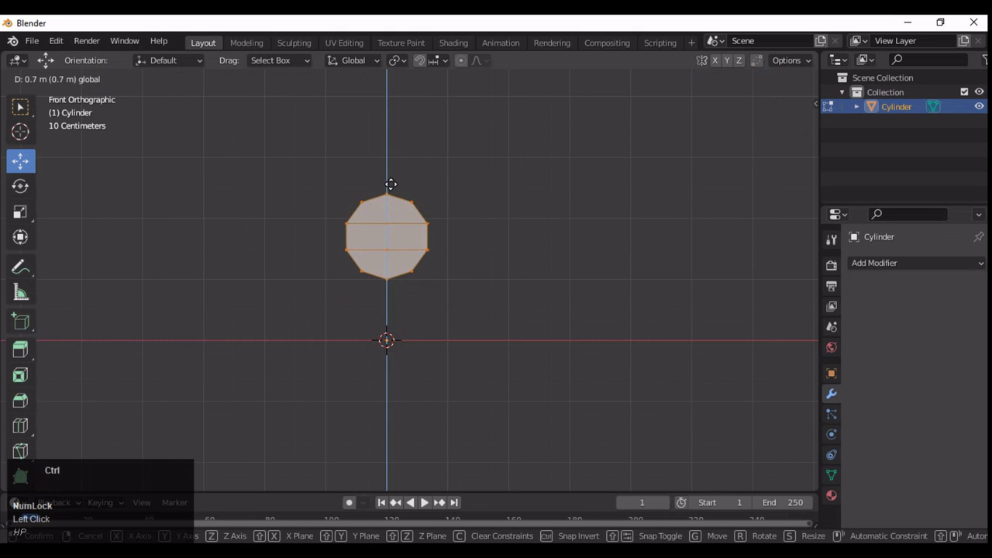
{"action": "left_click", "coordinate": [390, 184]}
{"action": "scroll", "coordinate": [447, 220], "scroll_direction": "up", "scroll_amount": 2}
{"action": "left_click_drag", "start_coordinate": [373, 163], "coordinate": [369, 177]}
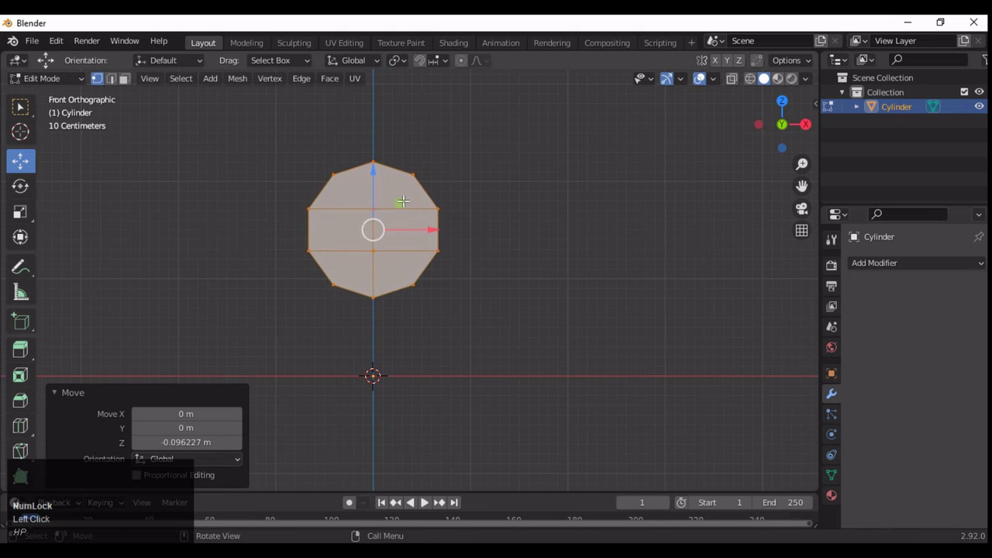
Step: Inset the face and delete the inner face to leave a ten-sided ring
{"action": "mouse_move", "coordinate": [462, 248]}
{"action": "middle_mouse_down"}
{"action": "mouse_move", "coordinate": [468, 277]}
{"action": "mouse_move", "coordinate": [443, 248]}
{"action": "middle_mouse_up"}
{"action": "key", "text": "3"}
{"action": "left_click", "coordinate": [543, 214]}
{"action": "key", "text": "x"}
{"action": "left_click", "coordinate": [443, 277]}
{"action": "middle_click_drag", "start_coordinate": [443, 248], "coordinate": [443, 219]}
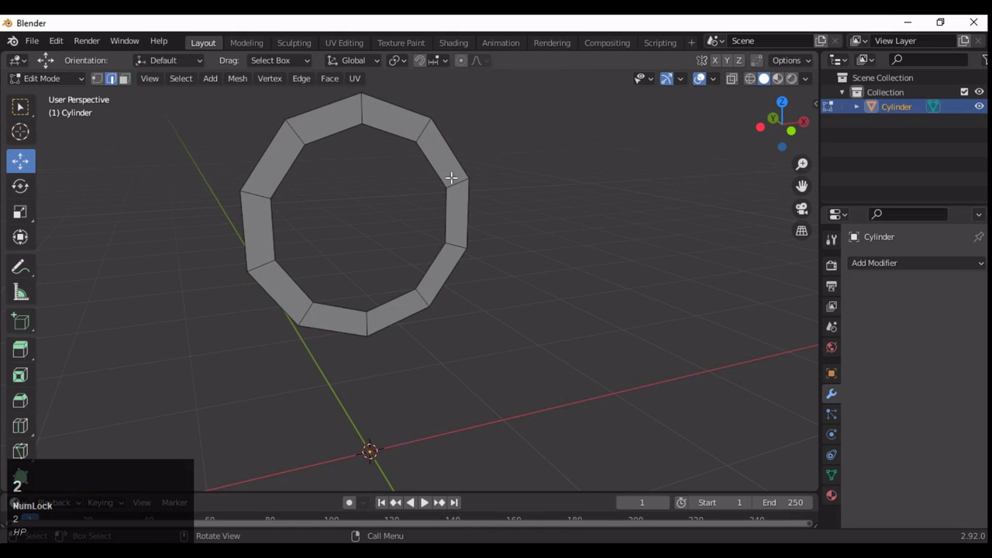
Step: Undo the deletion, add a centred horizontal loop cut and give it a narrow bevel
{"action": "key", "text": "ctrl+z"}
{"action": "key", "text": "ctrl+r"}
{"action": "left_click", "coordinate": [374, 214]}
{"action": "right_click", "coordinate": [363, 219]}
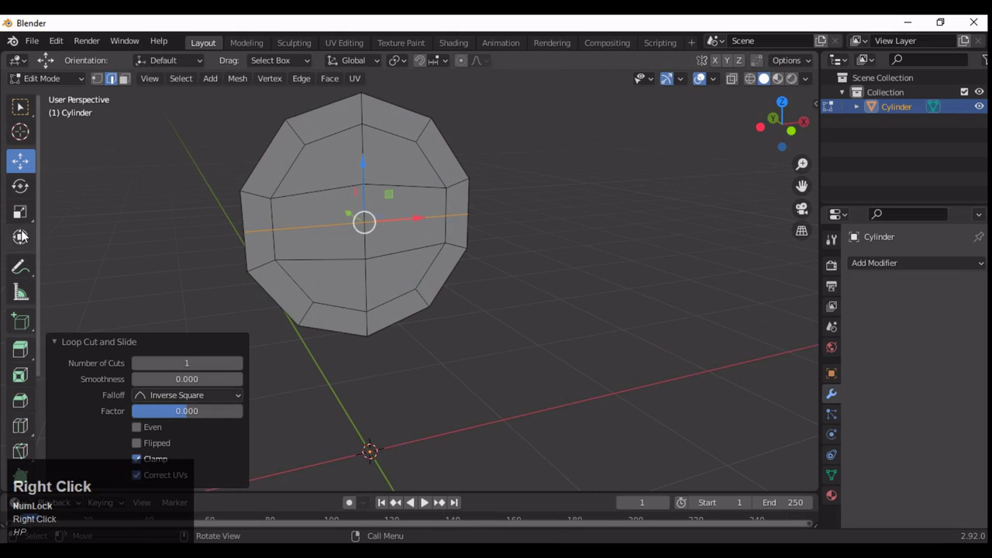
{"action": "middle_click_drag", "start_coordinate": [364, 219], "coordinate": [27, 248]}
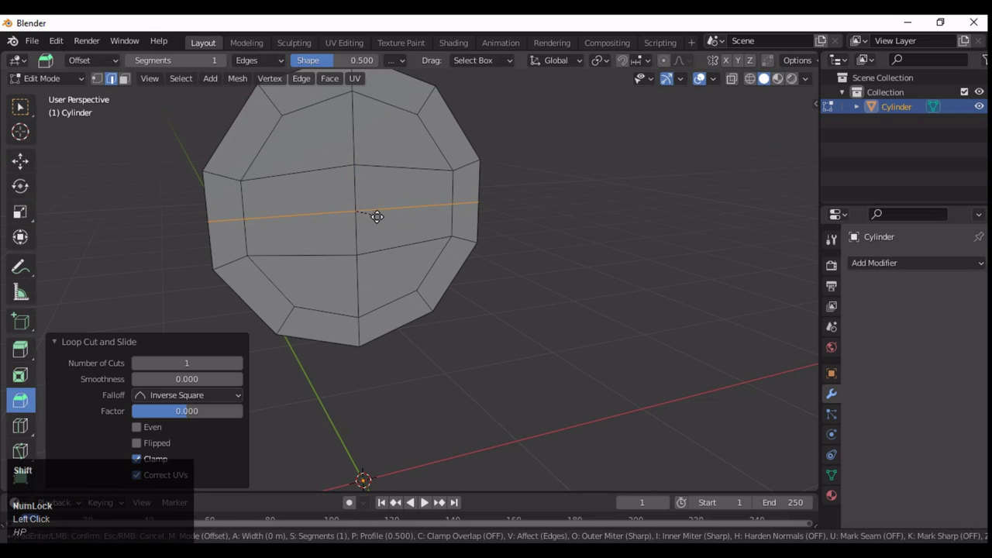
{"action": "left_click", "coordinate": [383, 224]}
Step: Delete the bevel strip to open a gap, then delete the inner faces
{"action": "key", "text": "x"}
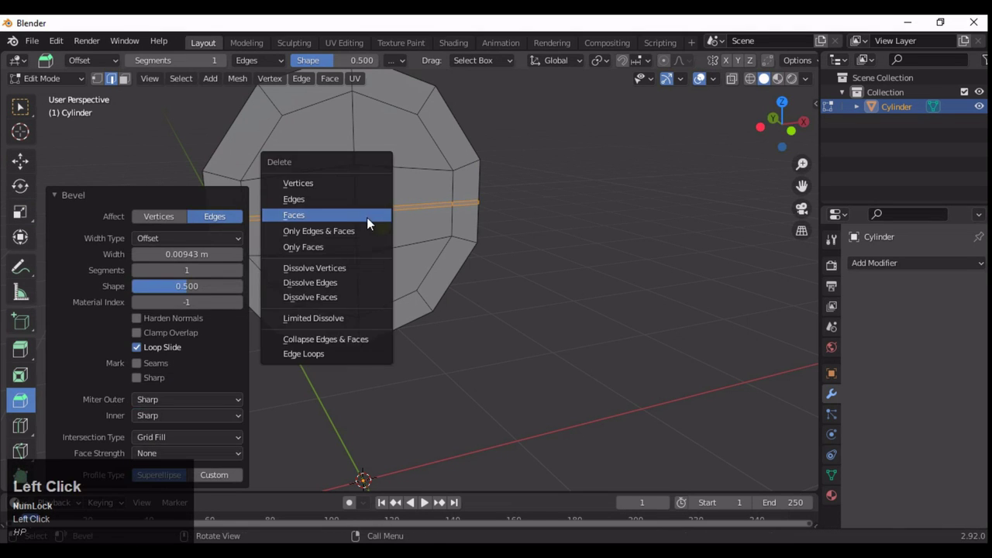
{"action": "left_click", "coordinate": [367, 217]}
{"action": "middle_click_drag", "start_coordinate": [366, 217], "coordinate": [380, 227]}
{"action": "middle_click_drag", "start_coordinate": [337, 298], "coordinate": [503, 228]}
{"action": "key", "text": "x"}
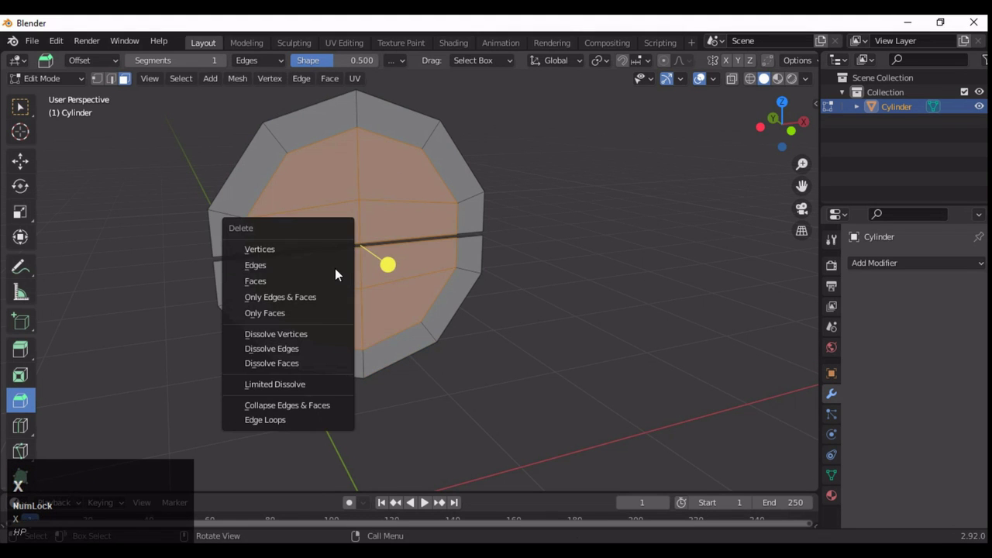
{"action": "left_click", "coordinate": [336, 280]}
Step: Extrude the whole ring 0.23895 m into a thick band
{"action": "middle_click_drag", "start_coordinate": [387, 323], "coordinate": [392, 220]}
{"action": "key", "text": "a"}
{"action": "left_click_drag", "start_coordinate": [392, 219], "coordinate": [417, 230]}
{"action": "middle_click_drag", "start_coordinate": [417, 231], "coordinate": [487, 234]}
{"action": "left_click", "coordinate": [173, 439]}
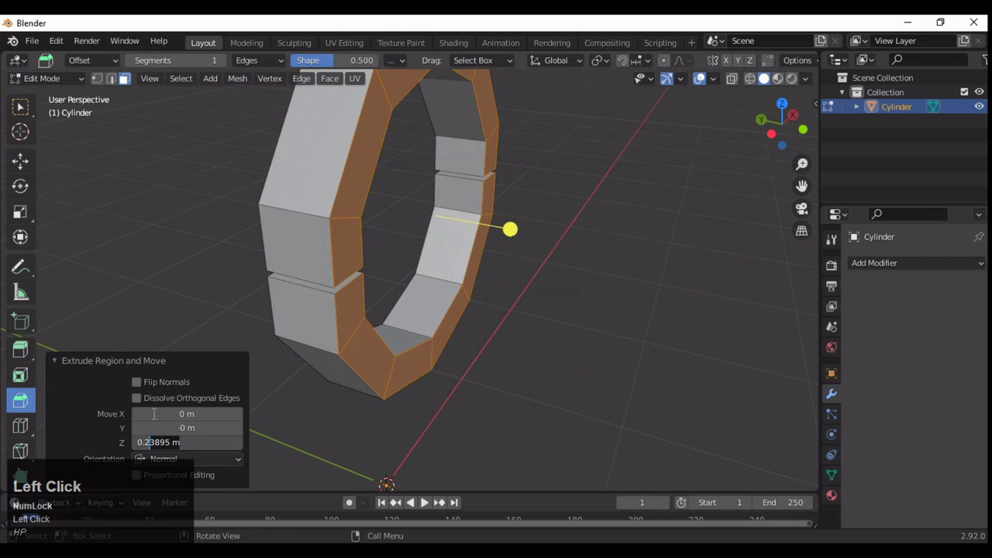
{"action": "middle_click_drag", "start_coordinate": [256, 356], "coordinate": [372, 266]}
Step: Try extruding a stub from the left side in front view, then undo it
{"action": "key", "text": "KP_1"}
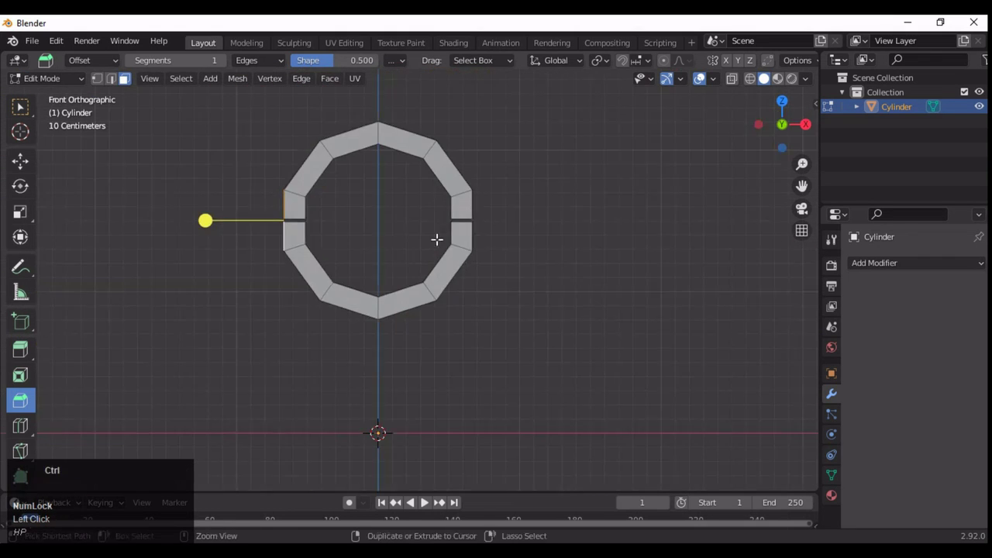
{"action": "middle_click_drag", "start_coordinate": [377, 211], "coordinate": [516, 234], "text": "shift"}
{"action": "left_click_drag", "start_coordinate": [465, 215], "coordinate": [465, 210]}
{"action": "middle_click_drag", "start_coordinate": [465, 210], "coordinate": [465, 210], "text": "ctrl"}
{"action": "key", "text": "ctrl+z"}
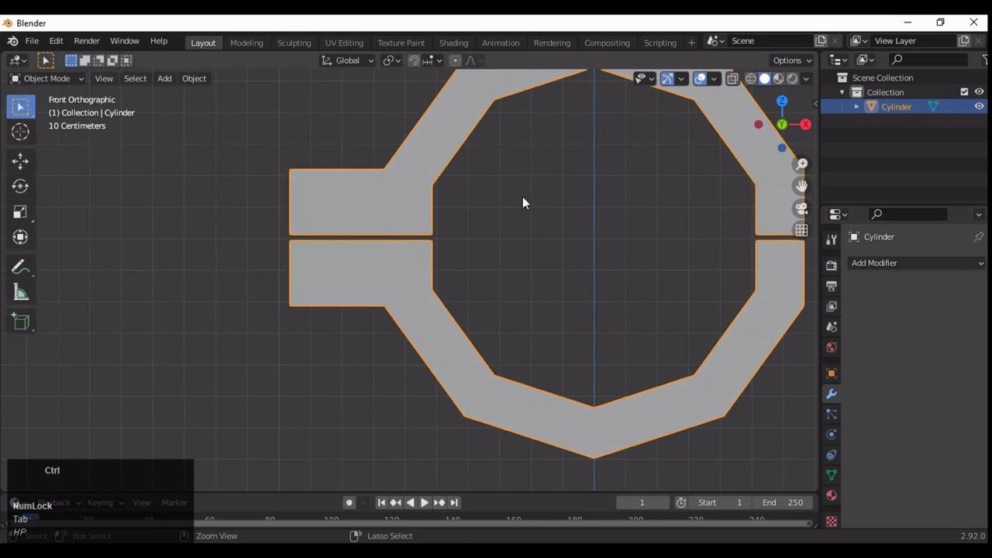
{"action": "key", "text": "ctrl+z"}
{"action": "middle_click_drag", "start_coordinate": [518, 190], "coordinate": [504, 214], "text": "ctrl"}
Step: In Object Mode, snap the ring to the 3D cursor and set its origin to geometry
{"action": "key", "text": "Tab"}
{"action": "key", "text": "shift+s"}
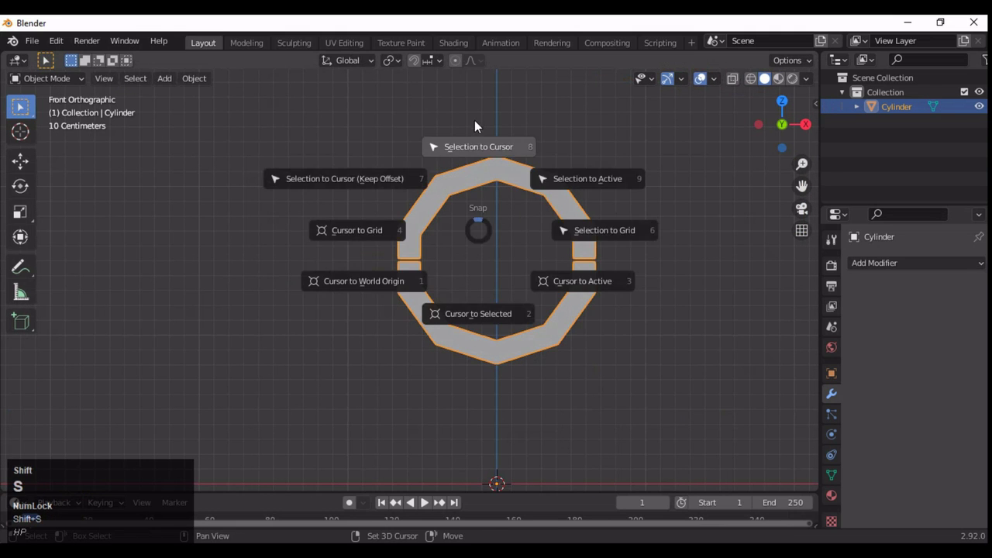
{"action": "left_click", "coordinate": [480, 127]}
{"action": "key", "text": "shift+s"}
{"action": "right_click", "coordinate": [479, 208]}
{"action": "left_click", "coordinate": [537, 239]}
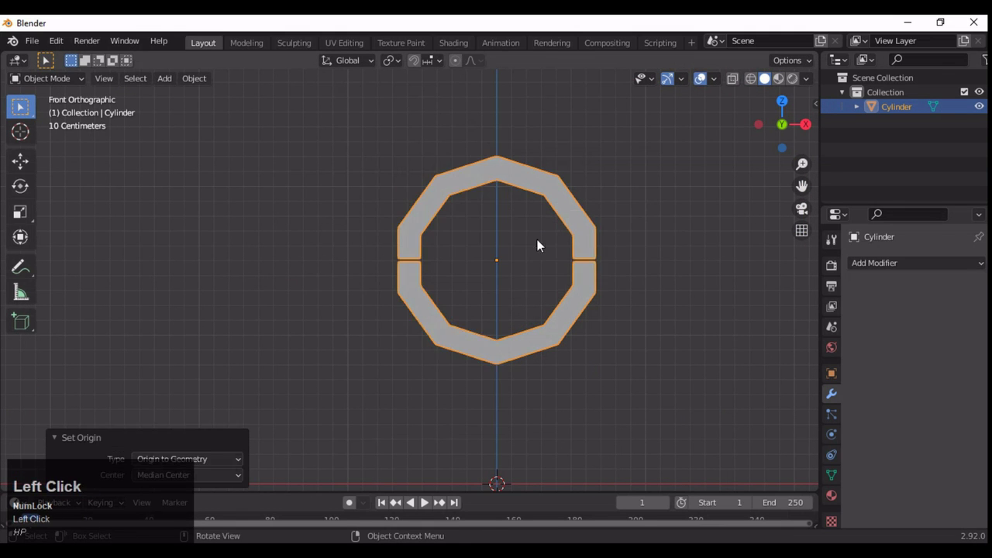
{"action": "key", "text": "shift+s"}
{"action": "left_click", "coordinate": [485, 130]}
{"action": "middle_click_drag", "start_coordinate": [482, 136], "coordinate": [465, 425], "text": "ctrl"}
{"action": "middle_click_drag", "start_coordinate": [465, 425], "coordinate": [422, 302], "text": "shift"}
Step: Extrude the left side faces outward about 0.233 m to form a tab
{"action": "key", "text": "Tab"}
{"action": "scroll", "coordinate": [385, 199], "scroll_direction": "up", "scroll_amount": 5}
{"action": "middle_click_drag", "start_coordinate": [385, 199], "coordinate": [388, 305]}
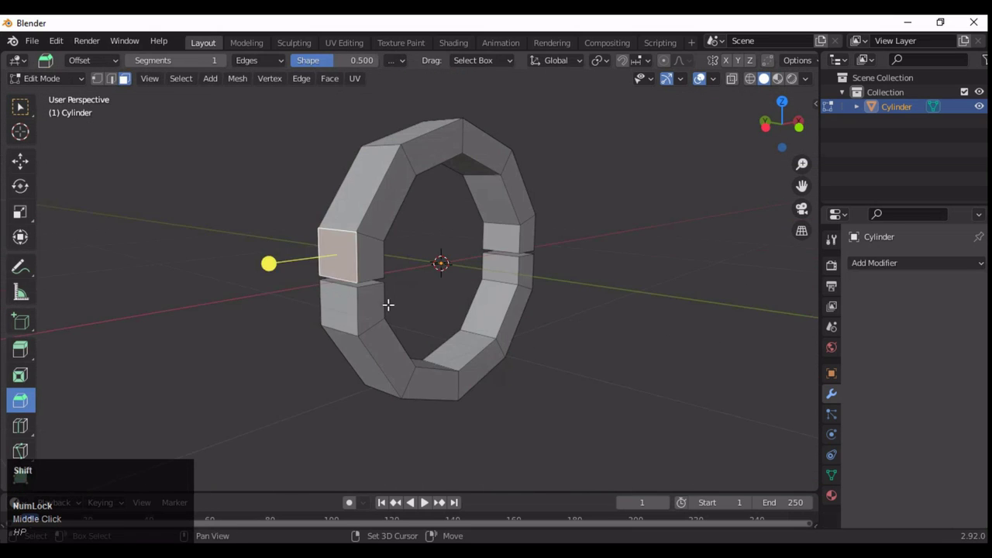
{"action": "left_click", "coordinate": [788, 130]}
{"action": "scroll", "coordinate": [441, 270], "scroll_direction": "up", "scroll_amount": 3}
{"action": "key", "text": "e"}
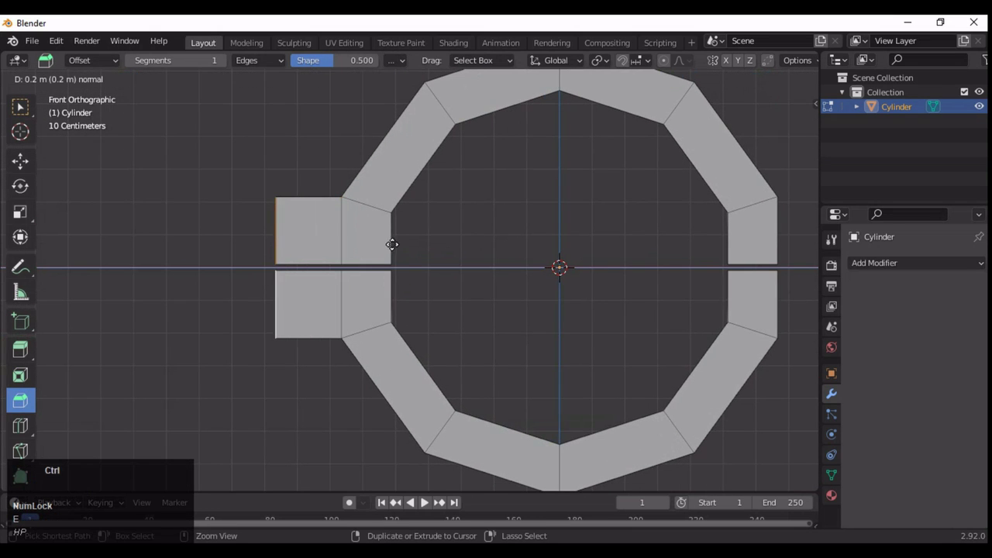
{"action": "left_click", "coordinate": [481, 266]}
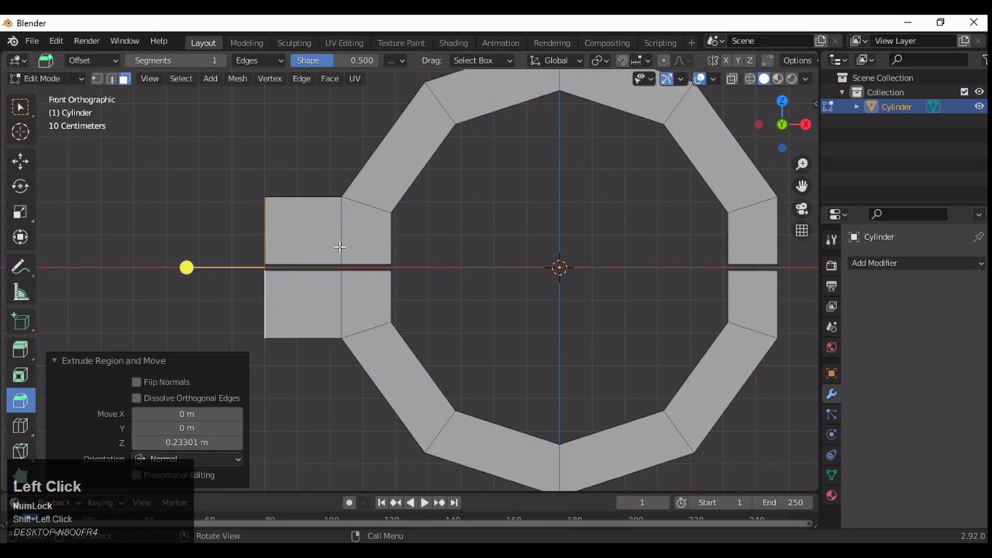
Step: With X-ray on, taper the tab by moving its top and bottom left corners 0.1 m inward
{"action": "key", "text": "1"}
{"action": "left_click", "coordinate": [731, 78]}
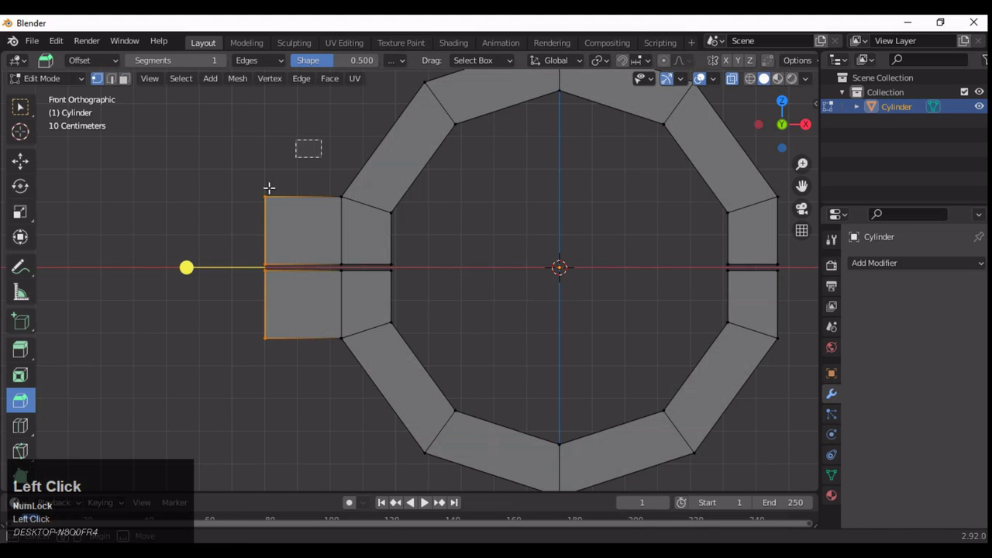
{"action": "left_click", "coordinate": [20, 161]}
{"action": "left_click_drag", "start_coordinate": [269, 147], "coordinate": [271, 179]}
{"action": "left_click", "coordinate": [265, 336]}
{"action": "left_click_drag", "start_coordinate": [272, 282], "coordinate": [277, 262], "text": "ctrl"}
{"action": "scroll", "coordinate": [460, 253], "scroll_direction": "down", "scroll_amount": 5}
{"action": "scroll", "coordinate": [460, 253], "scroll_direction": "up", "scroll_amount": 1}
Step: Symmetrize the whole mesh from -X to +X to copy the tab to the right
{"action": "key", "text": "a"}
{"action": "left_click", "coordinate": [237, 79]}
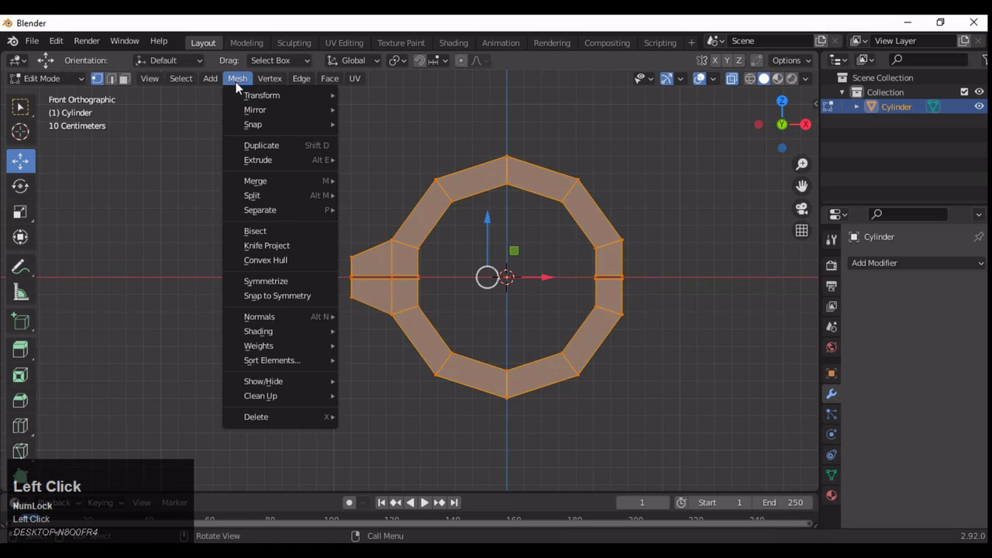
{"action": "left_click", "coordinate": [287, 282]}
{"action": "left_click", "coordinate": [229, 462]}
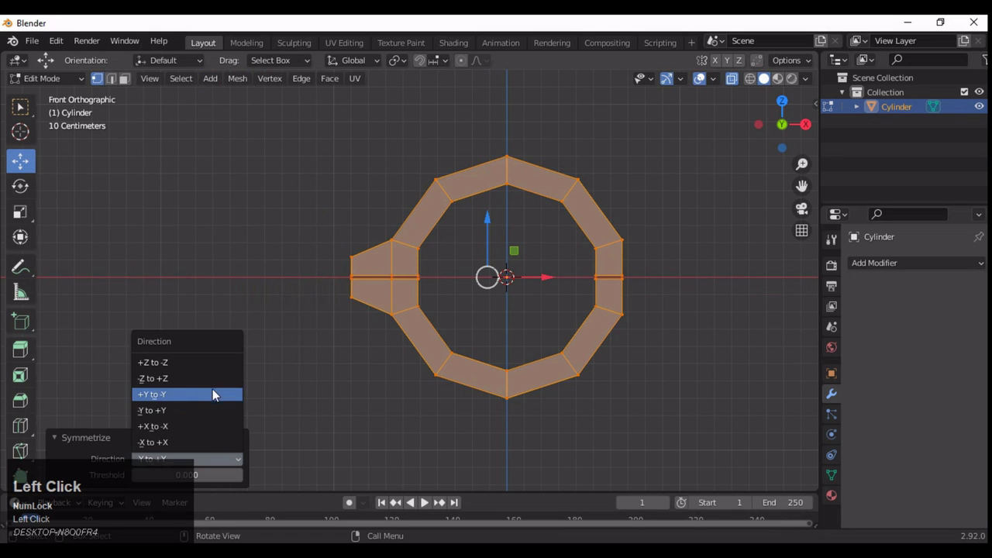
{"action": "left_click", "coordinate": [206, 440]}
Step: Extrude the ring's bottom face about 0.52 m downward into a stand block
{"action": "middle_click", "coordinate": [396, 297]}
{"action": "key", "text": "3"}
{"action": "middle_click_drag", "start_coordinate": [473, 288], "coordinate": [713, 170]}
{"action": "left_click", "coordinate": [416, 304]}
{"action": "key", "text": "KP_1"}
{"action": "key", "text": "e"}
{"action": "left_click", "coordinate": [412, 315]}
{"action": "left_click", "coordinate": [413, 315], "text": "ctrl"}
{"action": "key", "text": "KP_3"}
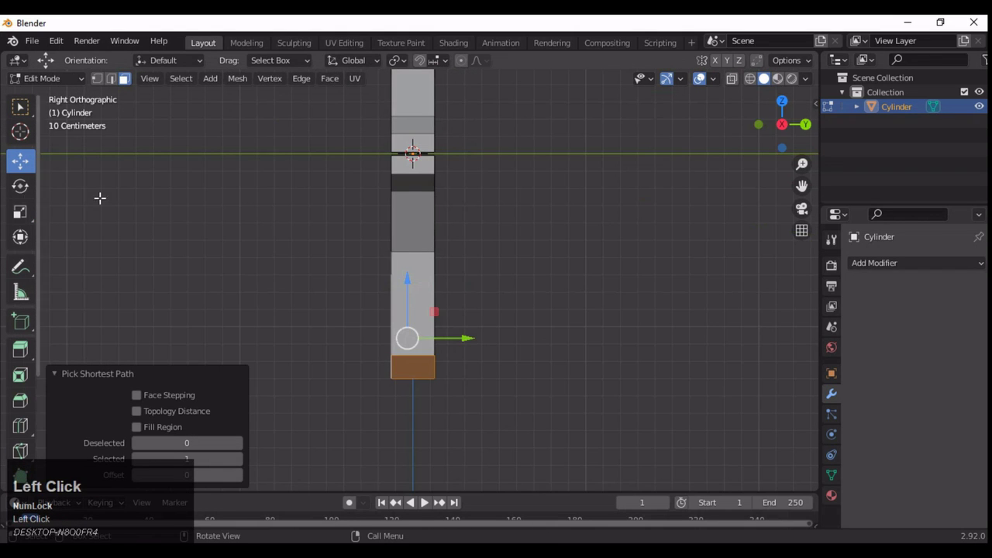
Step: Flatten the stand's V-shaped bottom edges by scaling them to 0 on Z
{"action": "key", "text": "KP_1"}
{"action": "middle_click_drag", "start_coordinate": [358, 300], "coordinate": [386, 273], "text": "shift"}
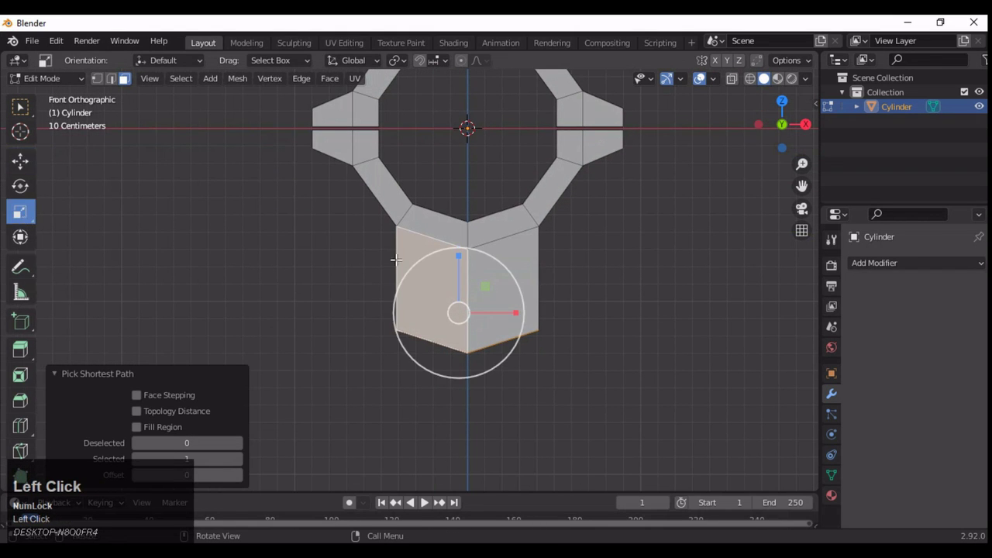
{"action": "left_click_drag", "start_coordinate": [395, 259], "coordinate": [457, 278]}
{"action": "key", "text": "2"}
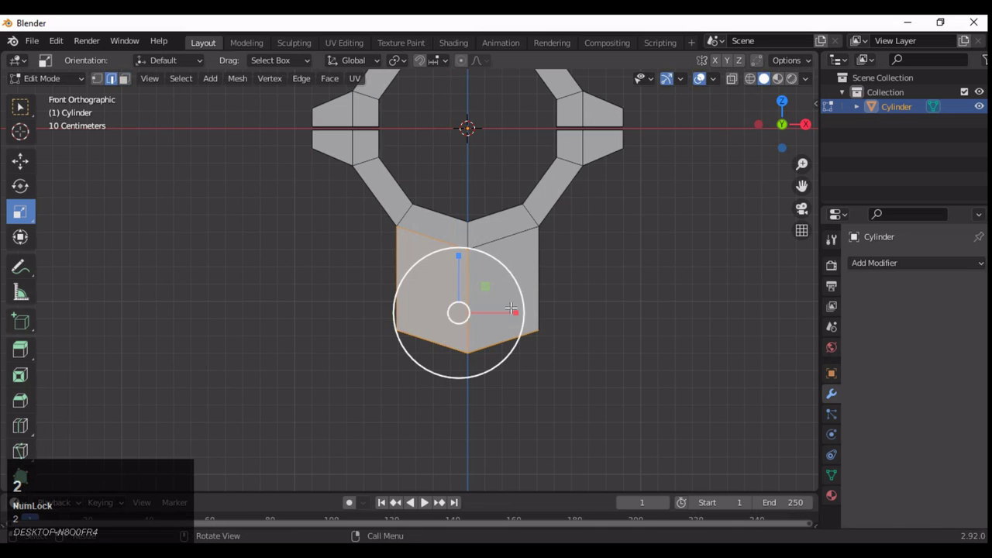
{"action": "left_click", "coordinate": [732, 78]}
{"action": "left_click_drag", "start_coordinate": [608, 316], "coordinate": [316, 403]}
{"action": "middle_click_drag", "start_coordinate": [316, 403], "coordinate": [674, 225]}
{"action": "left_click", "coordinate": [782, 128]}
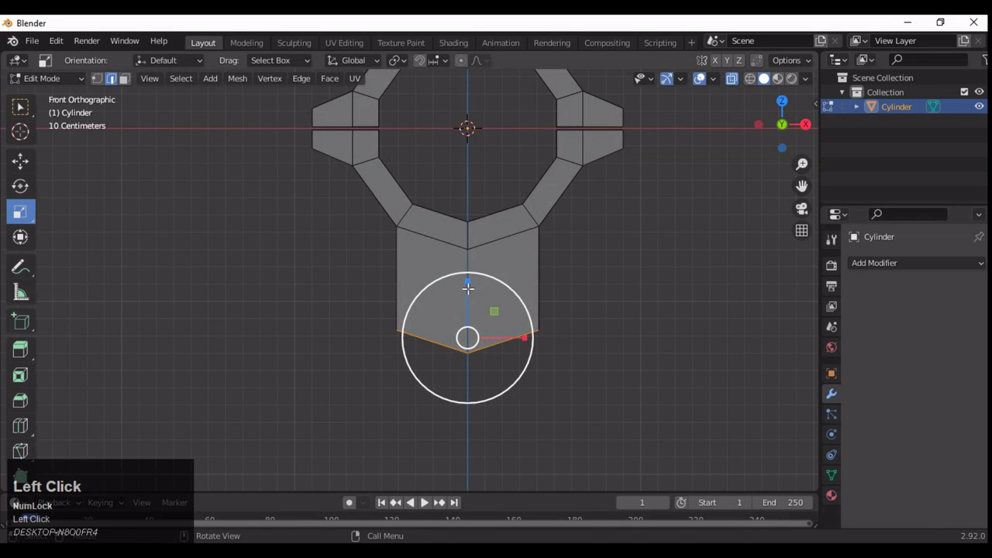
{"action": "left_click_drag", "start_coordinate": [468, 288], "coordinate": [484, 310]}
{"action": "key", "text": "0"}
Step: Select and reposition an edge on the lower block's front face
{"action": "middle_click_drag", "start_coordinate": [721, 99], "coordinate": [442, 237]}
{"action": "left_click", "coordinate": [491, 158]}
{"action": "key", "text": "g"}
{"action": "left_click", "coordinate": [555, 227]}
{"action": "middle_click_drag", "start_coordinate": [554, 227], "coordinate": [752, 115]}
{"action": "left_click", "coordinate": [752, 115]}
Step: Extrude the stand's bottom face downward about 0.31 m
{"action": "middle_click_drag", "start_coordinate": [501, 263], "coordinate": [399, 231]}
{"action": "left_click", "coordinate": [399, 233]}
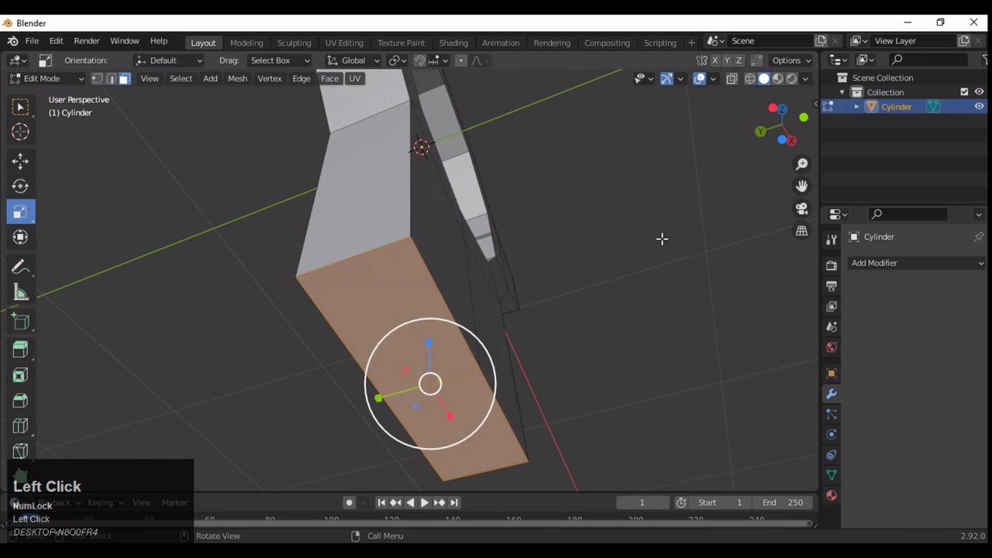
{"action": "left_click", "coordinate": [762, 137]}
{"action": "left_click", "coordinate": [20, 160]}
{"action": "left_click_drag", "start_coordinate": [373, 233], "coordinate": [400, 332]}
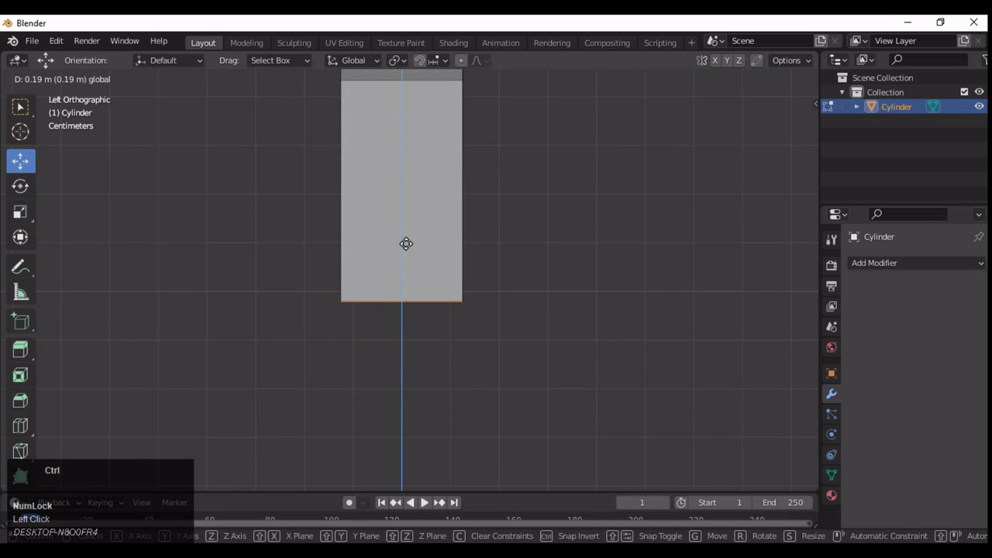
{"action": "left_click_drag", "start_coordinate": [406, 244], "coordinate": [410, 239]}
{"action": "left_click", "coordinate": [400, 440]}
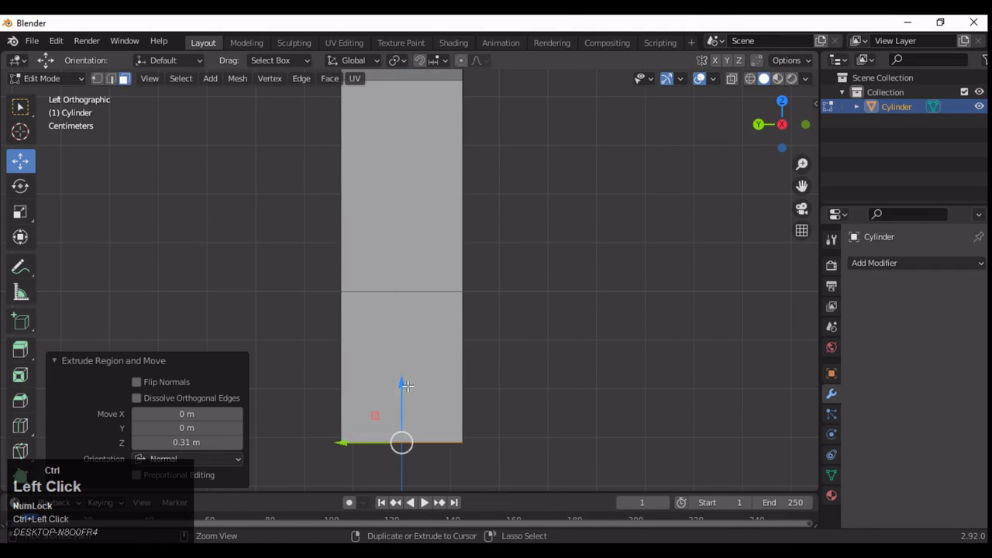
{"action": "left_click_drag", "start_coordinate": [401, 440], "coordinate": [401, 392]}
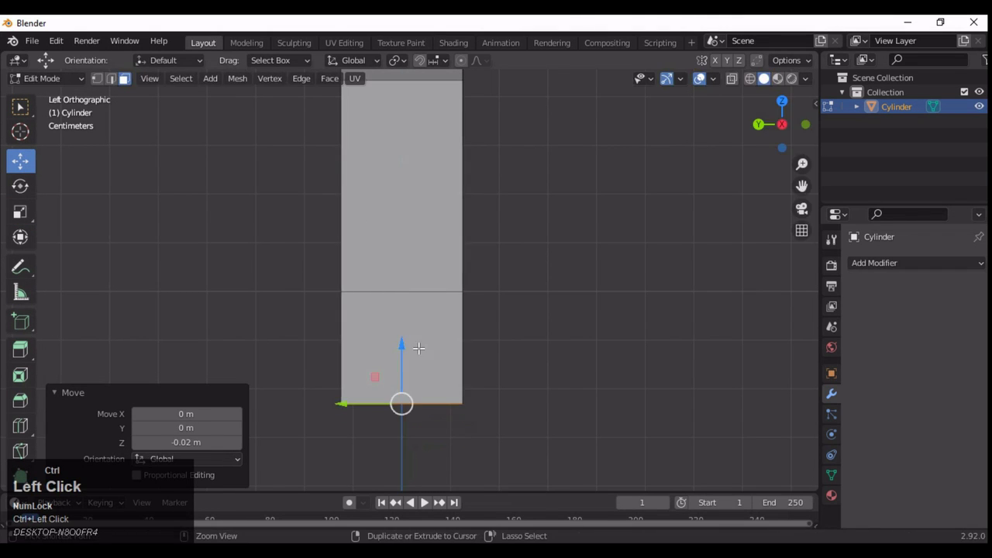
{"action": "middle_click_drag", "start_coordinate": [414, 348], "coordinate": [491, 317]}
Step: Extrude the lowest section's front face 0.48 m outward into an L-shaped foot
{"action": "left_click", "coordinate": [537, 320]}
{"action": "key", "text": "KP_5"}
{"action": "key", "text": "ctrl+KP_3"}
{"action": "key", "text": "e"}
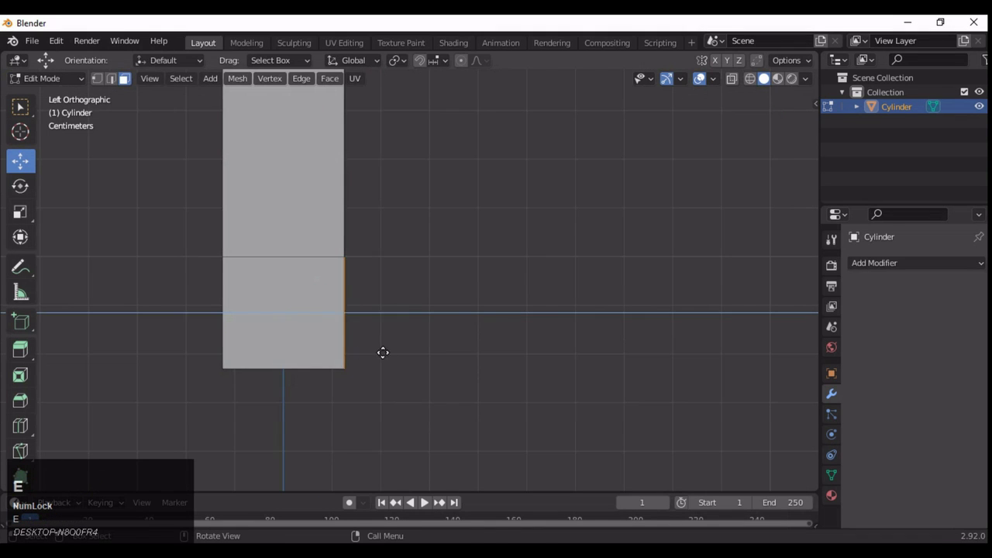
{"action": "left_click", "coordinate": [590, 323]}
{"action": "middle_click_drag", "start_coordinate": [587, 317], "coordinate": [527, 294]}
{"action": "left_click", "coordinate": [802, 230]}
{"action": "key", "text": "KP_3"}
{"action": "left_click_drag", "start_coordinate": [372, 318], "coordinate": [321, 321]}
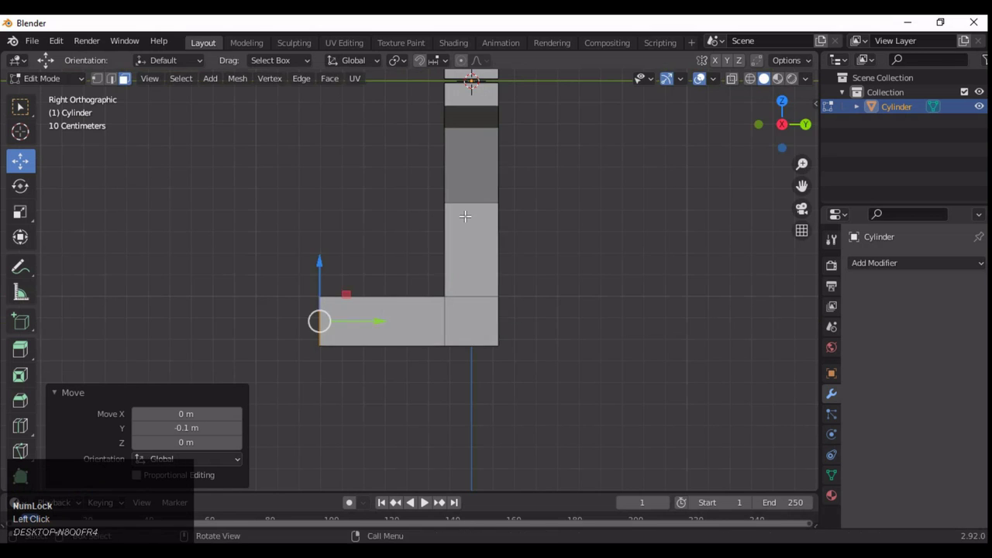
{"action": "middle_click_drag", "start_coordinate": [321, 321], "coordinate": [575, 212]}
Step: Add a centred Ctrl+R loop cut across the base
{"action": "key", "text": "ctrl+r"}
{"action": "left_click", "coordinate": [428, 298]}
{"action": "right_click", "coordinate": [409, 293]}
{"action": "key", "text": "ctrl+r"}
Step: Try raising the base's middle bottom edges 0.1 m, then undo it
{"action": "scroll", "coordinate": [575, 212], "scroll_direction": "up", "scroll_amount": 2}
{"action": "key", "text": "1"}
{"action": "left_click", "coordinate": [503, 266]}
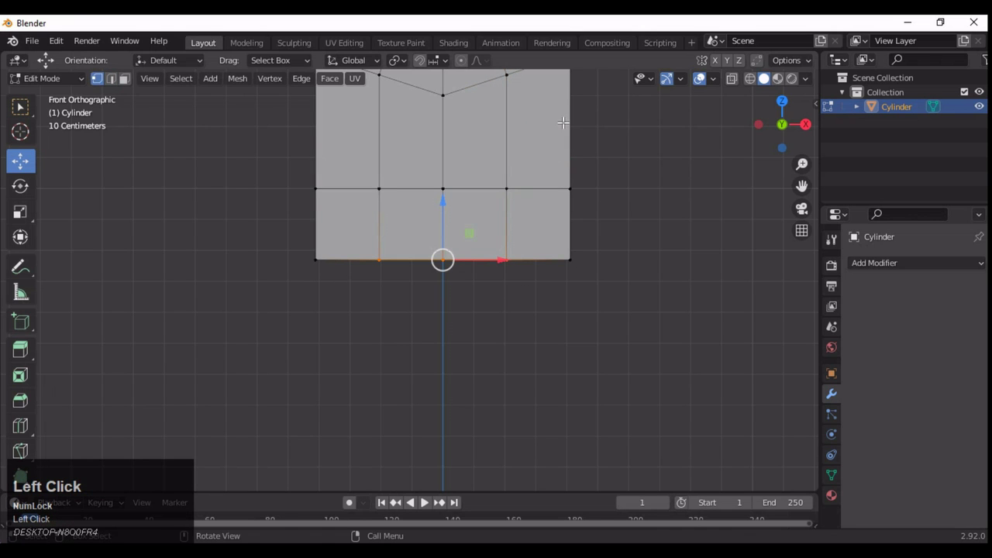
{"action": "key", "text": "alt+z"}
{"action": "left_click_drag", "start_coordinate": [439, 206], "coordinate": [434, 175]}
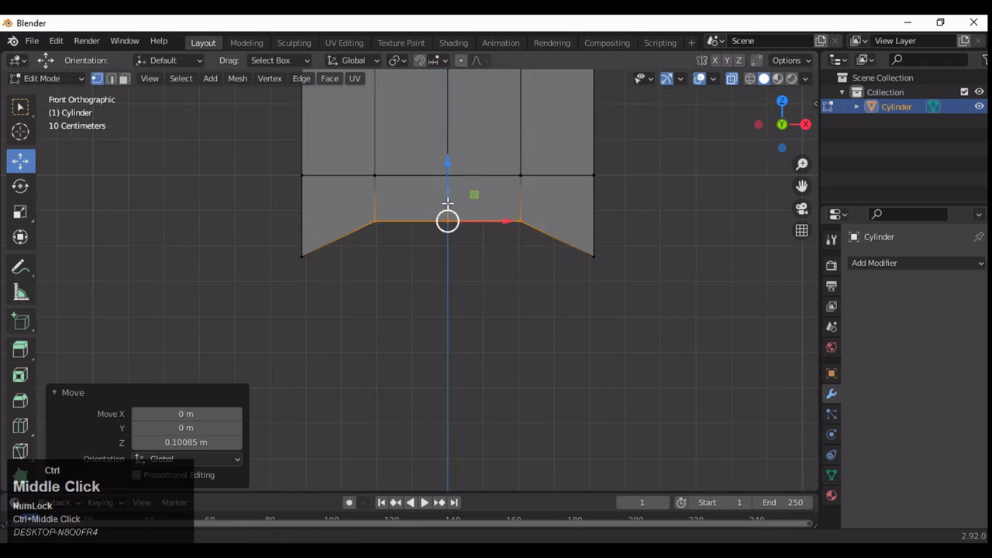
{"action": "middle_click_drag", "start_coordinate": [448, 219], "coordinate": [488, 377], "text": "shift"}
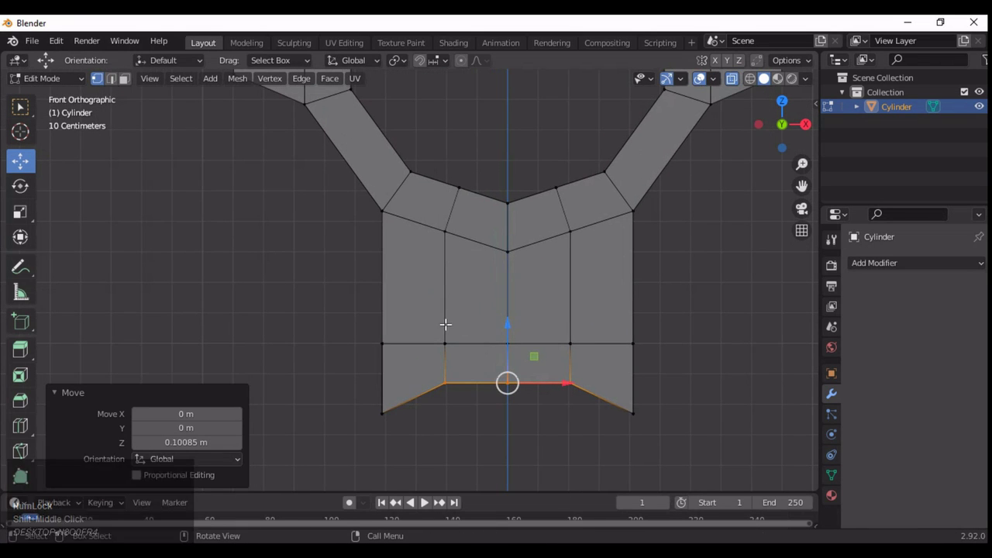
{"action": "key", "text": "ctrl+z"}
Step: Add a centre edge loop and raise the bottom-centre vertices 0.1 m into a notch
{"action": "left_click", "coordinate": [480, 343]}
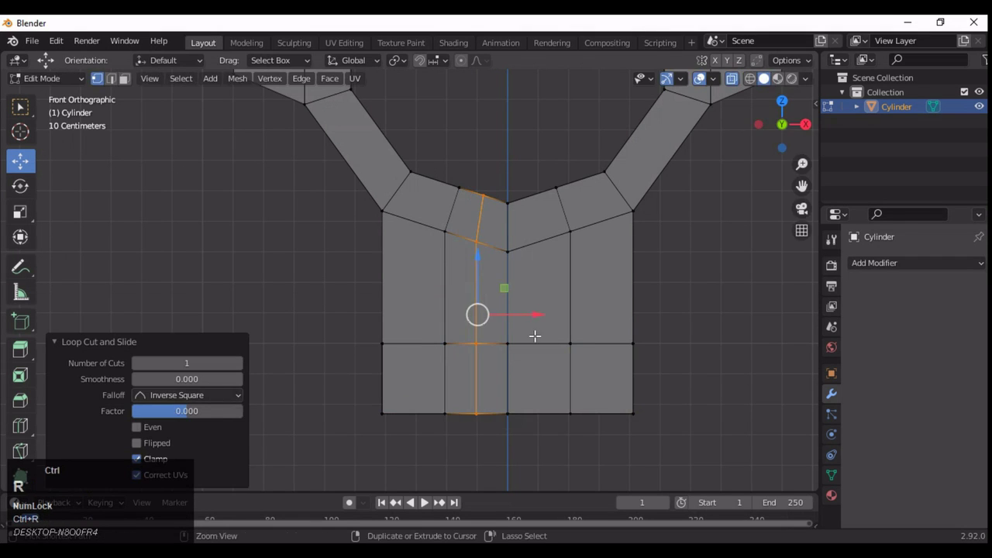
{"action": "left_click", "coordinate": [511, 410]}
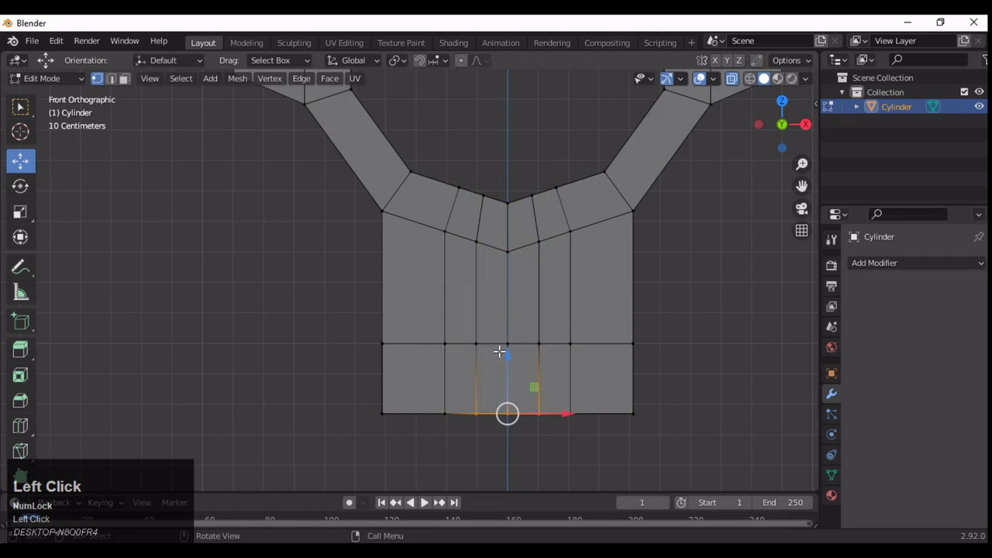
{"action": "left_click_drag", "start_coordinate": [499, 351], "coordinate": [512, 319]}
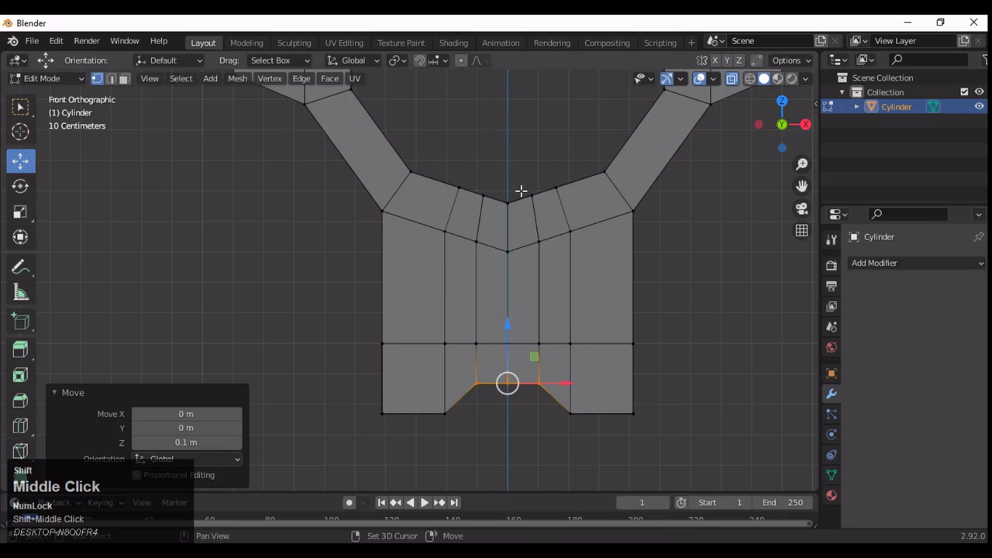
{"action": "middle_click_drag", "start_coordinate": [426, 206], "coordinate": [424, 308]}
Step: Add a support loop close to the base's bottom edge
{"action": "key", "text": "ctrl+r"}
{"action": "left_click", "coordinate": [424, 307]}
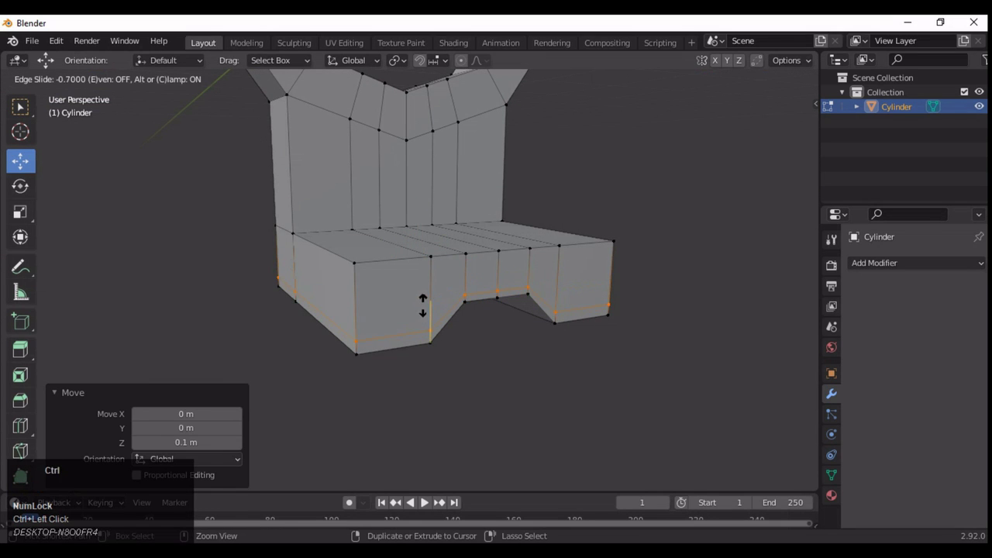
{"action": "left_click", "coordinate": [425, 308]}
{"action": "middle_click_drag", "start_coordinate": [479, 259], "coordinate": [413, 328]}
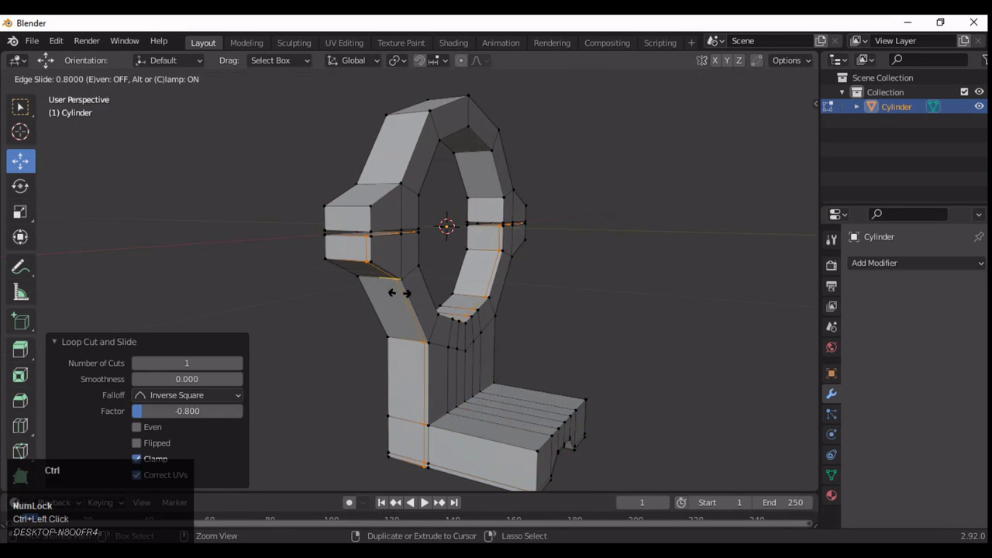
{"action": "middle_click_drag", "start_coordinate": [400, 293], "coordinate": [470, 345]}
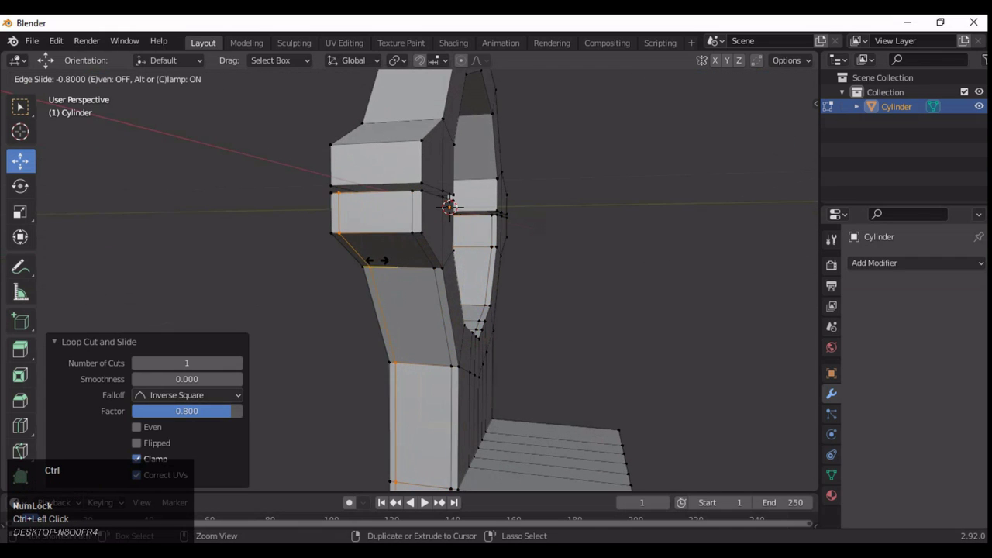
{"action": "left_click", "coordinate": [376, 260]}
{"action": "middle_click_drag", "start_coordinate": [375, 260], "coordinate": [418, 312]}
Step: Add a support loop slid to -0.8 and flatten it to zero height on Z
{"action": "key", "text": "ctrl+r"}
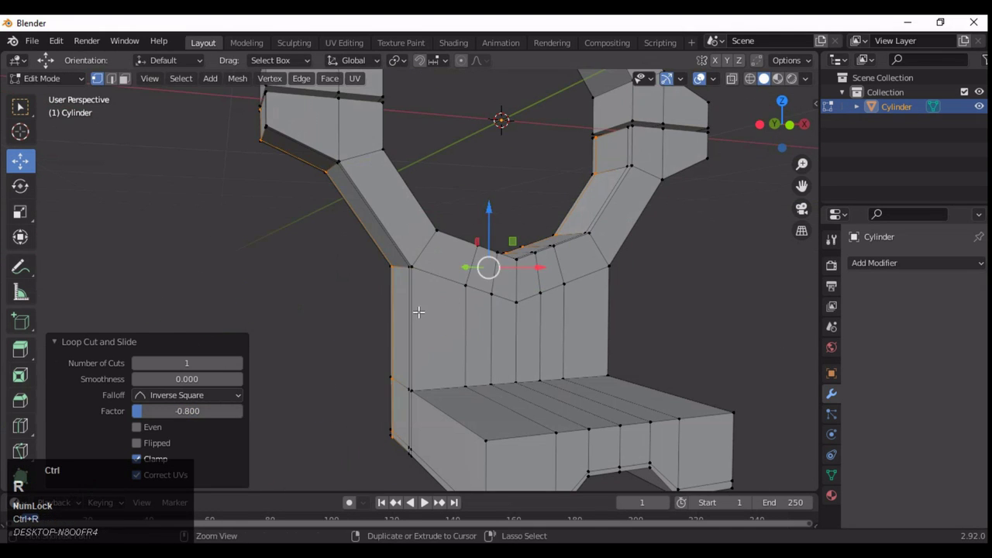
{"action": "middle_click_drag", "start_coordinate": [327, 372], "coordinate": [448, 273]}
{"action": "key", "text": "g"}
{"action": "key", "text": "g"}
{"action": "left_click", "coordinate": [207, 410]}
{"action": "middle_click_drag", "start_coordinate": [503, 394], "coordinate": [33, 248], "text": "shift"}
{"action": "type", "text": "-0.8"}
{"action": "key", "text": "Return"}
{"action": "key", "text": "s"}
{"action": "key", "text": "z"}
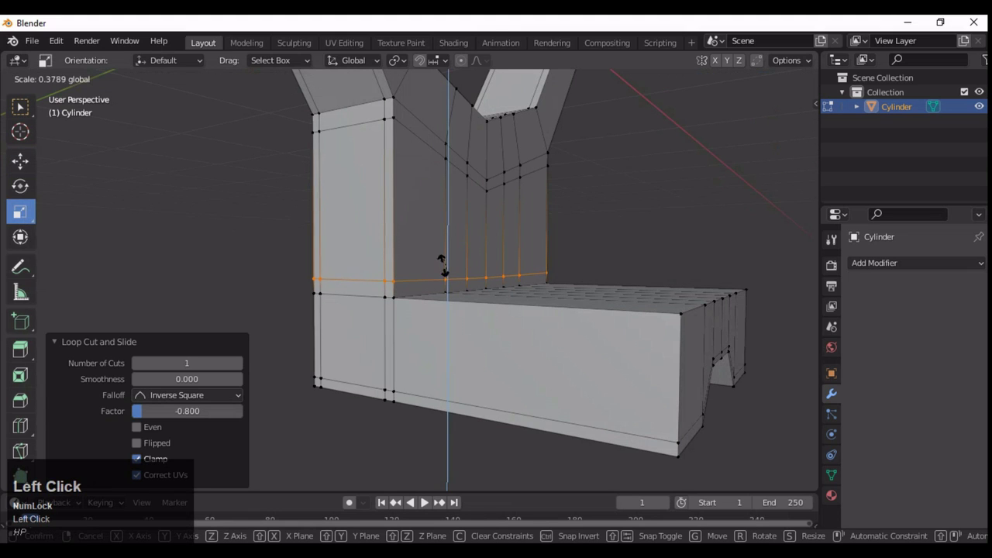
{"action": "left_click", "coordinate": [439, 267]}
Step: Add two tight support loops along the seat's edges, then return to Object Mode
{"action": "key", "text": "ctrl+r"}
{"action": "mouse_move", "coordinate": [439, 268]}
{"action": "middle_mouse_down"}
{"action": "mouse_move", "coordinate": [458, 303]}
{"action": "mouse_move", "coordinate": [482, 317]}
{"action": "mouse_move", "coordinate": [434, 277]}
{"action": "middle_mouse_up"}
{"action": "left_click", "coordinate": [469, 310], "text": "ctrl"}
{"action": "left_click", "coordinate": [465, 311]}
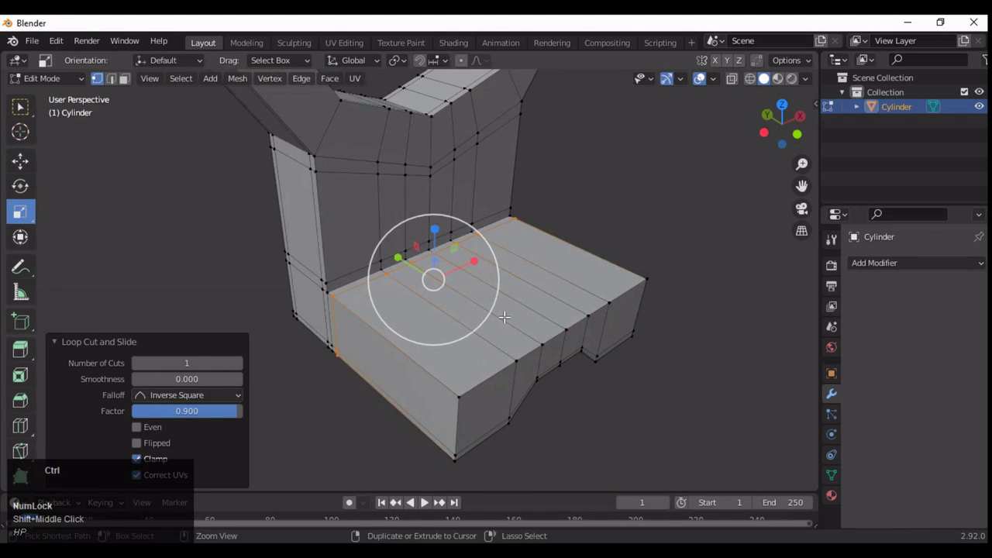
{"action": "key", "text": "ctrl+r"}
{"action": "left_click", "coordinate": [534, 314], "text": "ctrl"}
{"action": "left_click", "coordinate": [547, 325]}
{"action": "middle_click_drag", "start_coordinate": [552, 349], "coordinate": [522, 312]}
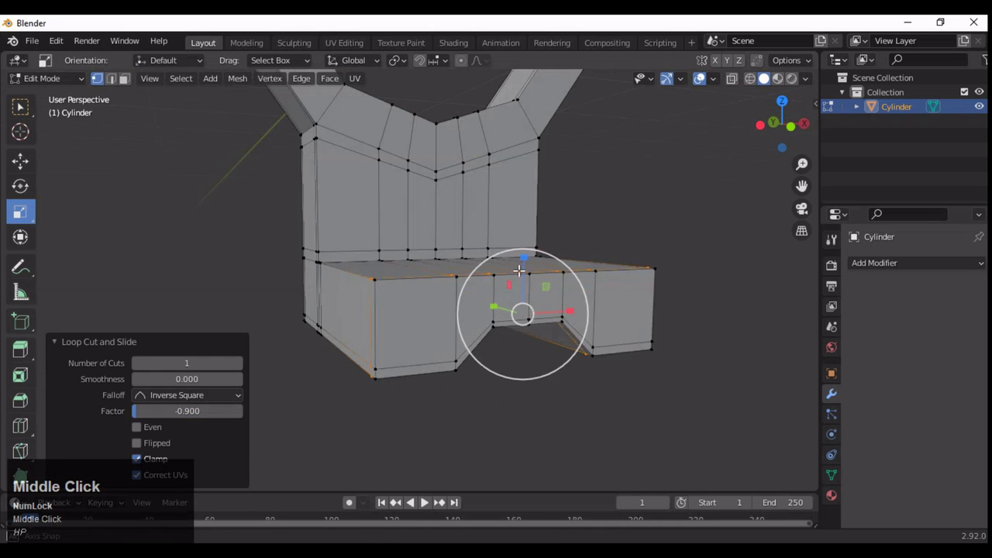
{"action": "key", "text": "Tab"}
{"action": "left_click", "coordinate": [876, 263]}
Step: Add a Subdivision Surface modifier and cut a tight support loop on the ring's arm
{"action": "mouse_move", "coordinate": [764, 518]}
{"action": "left_click", "coordinate": [750, 469]}
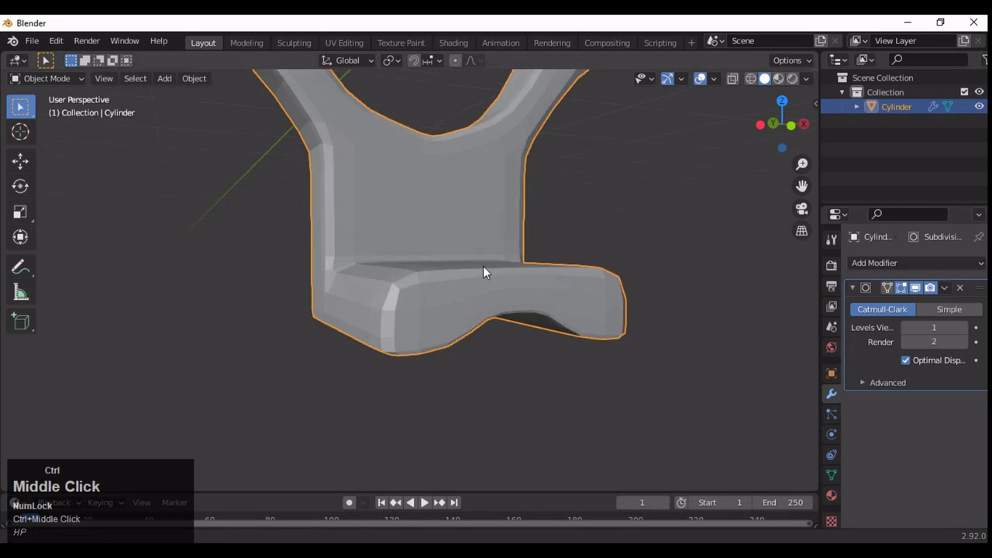
{"action": "key", "text": "Tab"}
{"action": "middle_click_drag", "start_coordinate": [483, 266], "coordinate": [504, 325], "text": "ctrl"}
{"action": "middle_click_drag", "start_coordinate": [503, 326], "coordinate": [524, 358]}
{"action": "scroll", "coordinate": [524, 358], "scroll_direction": "up", "scroll_amount": 4}
{"action": "key", "text": "ctrl+r"}
{"action": "left_click", "coordinate": [440, 301]}
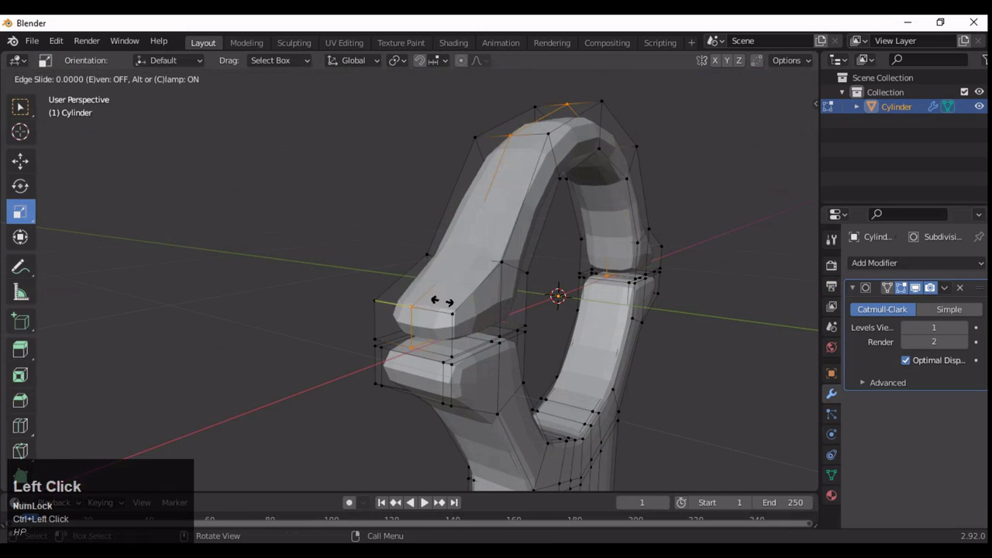
{"action": "left_click", "coordinate": [402, 318]}
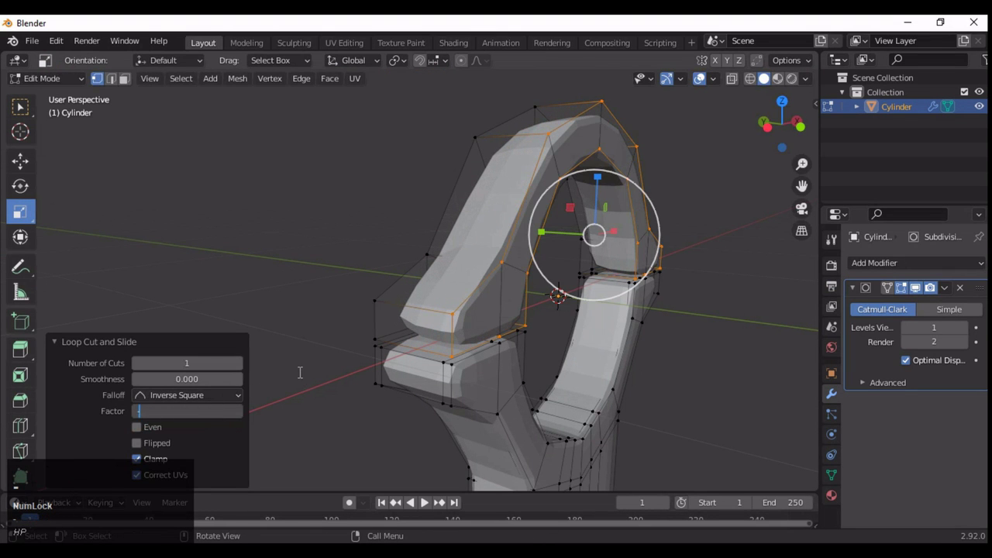
Step: Cut two more support loops across the ring's clamp arm
{"action": "middle_click_drag", "start_coordinate": [713, 267], "coordinate": [236, 394]}
{"action": "key", "text": "ctrl+r"}
{"action": "left_click", "coordinate": [489, 289]}
{"action": "left_click", "coordinate": [357, 271]}
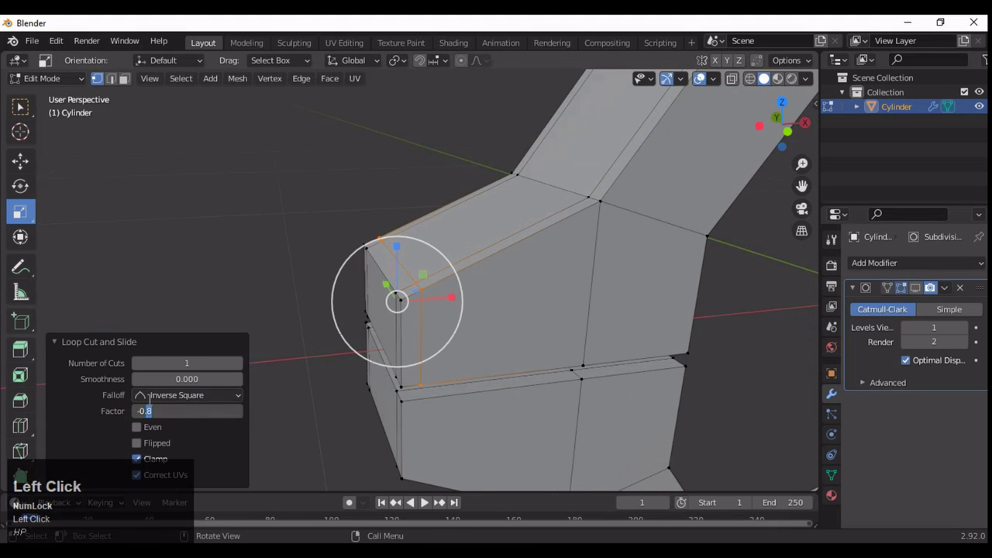
{"action": "key", "text": "ctrl+r"}
{"action": "left_click", "coordinate": [542, 210]}
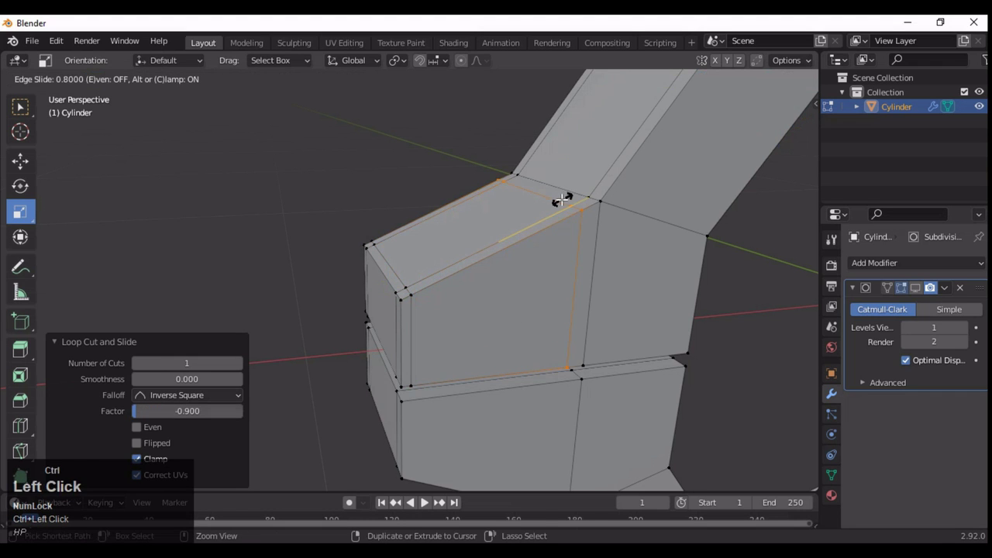
{"action": "left_click", "coordinate": [560, 200]}
{"action": "middle_click_drag", "start_coordinate": [559, 200], "coordinate": [465, 256]}
Step: Add loop cuts near the arm's edge and a vertical loop slid tight to the face edge
{"action": "key", "text": "ctrl+r"}
{"action": "left_click", "coordinate": [446, 233]}
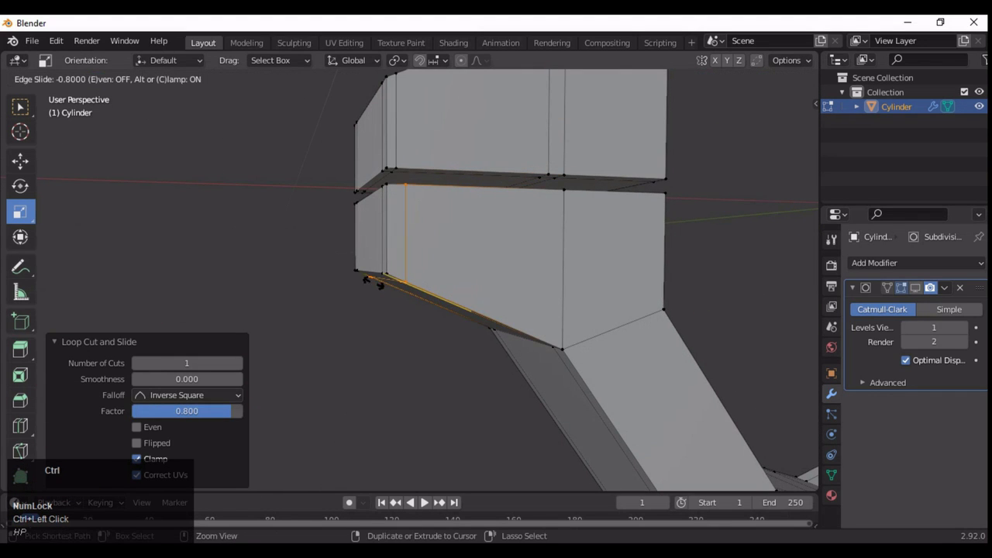
{"action": "key", "text": "ctrl+r"}
{"action": "left_click", "coordinate": [465, 279]}
{"action": "left_click", "coordinate": [527, 314]}
{"action": "middle_click_drag", "start_coordinate": [527, 314], "coordinate": [457, 299], "text": "ctrl"}
Step: Undo an unwanted horizontal loop cut on the arm and adjust the subdivision display
{"action": "key", "text": "ctrl+r"}
{"action": "left_click", "coordinate": [453, 298]}
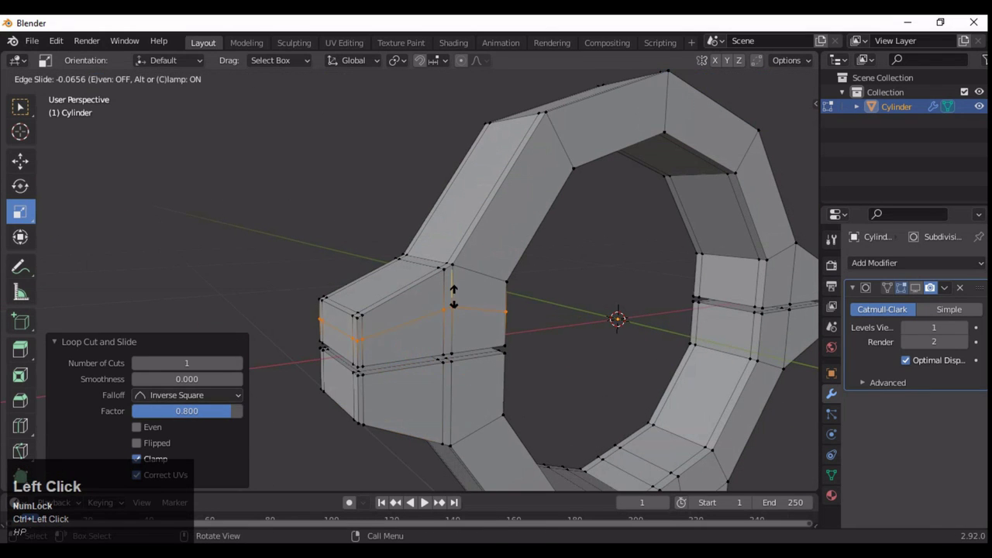
{"action": "key", "text": "ctrl+z"}
{"action": "left_click", "coordinate": [916, 287]}
Step: Shade the mount smooth in Object Mode and set viewport subdivision level to 2
{"action": "key", "text": "Tab"}
{"action": "right_click", "coordinate": [479, 186]}
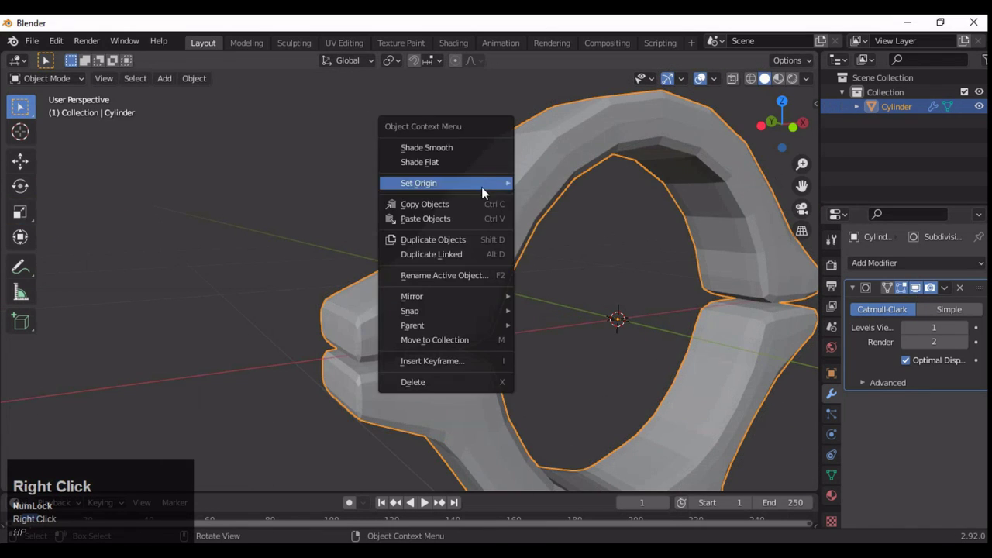
{"action": "left_click", "coordinate": [423, 148]}
{"action": "left_click", "coordinate": [964, 328]}
{"action": "middle_click_drag", "start_coordinate": [542, 264], "coordinate": [434, 264], "text": "ctrl"}
{"action": "middle_click_drag", "start_coordinate": [434, 264], "coordinate": [482, 218], "text": "shift"}
Step: Cut two slid support loops across the ring's upper arm
{"action": "key", "text": "Tab"}
{"action": "key", "text": "ctrl+r"}
{"action": "left_click", "coordinate": [465, 206]}
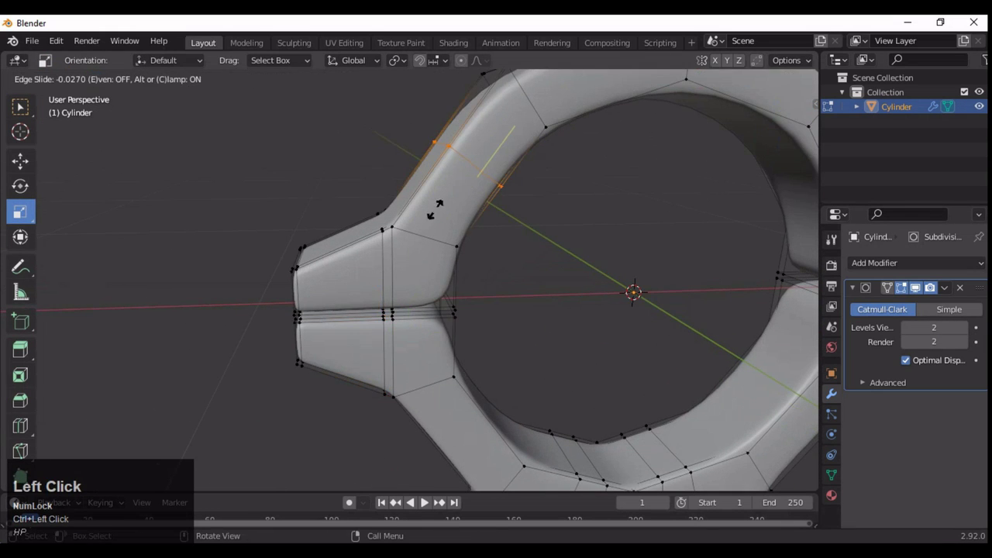
{"action": "left_click", "coordinate": [465, 159]}
{"action": "key", "text": "ctrl+r"}
{"action": "left_click", "coordinate": [380, 336]}
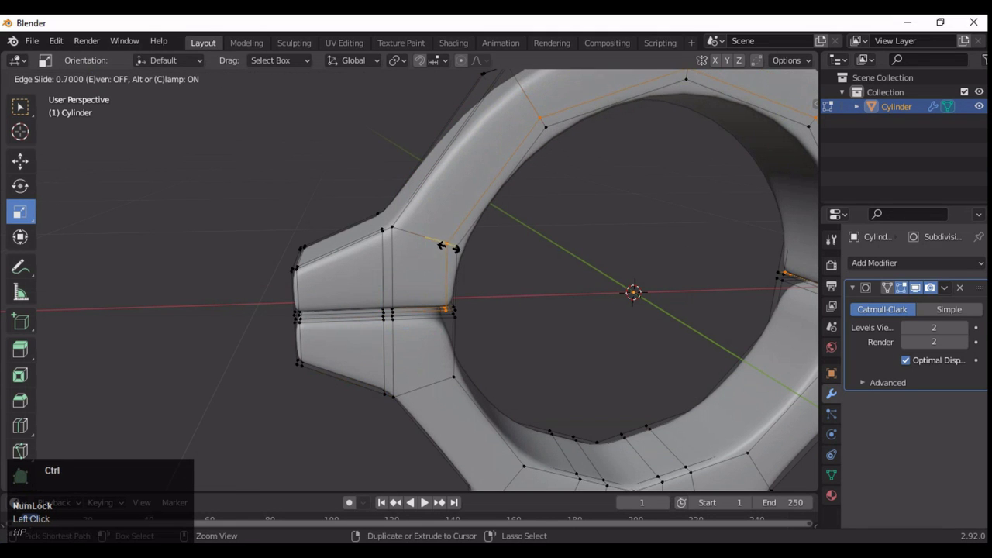
{"action": "left_click", "coordinate": [448, 246]}
{"action": "middle_click_drag", "start_coordinate": [448, 247], "coordinate": [645, 261]}
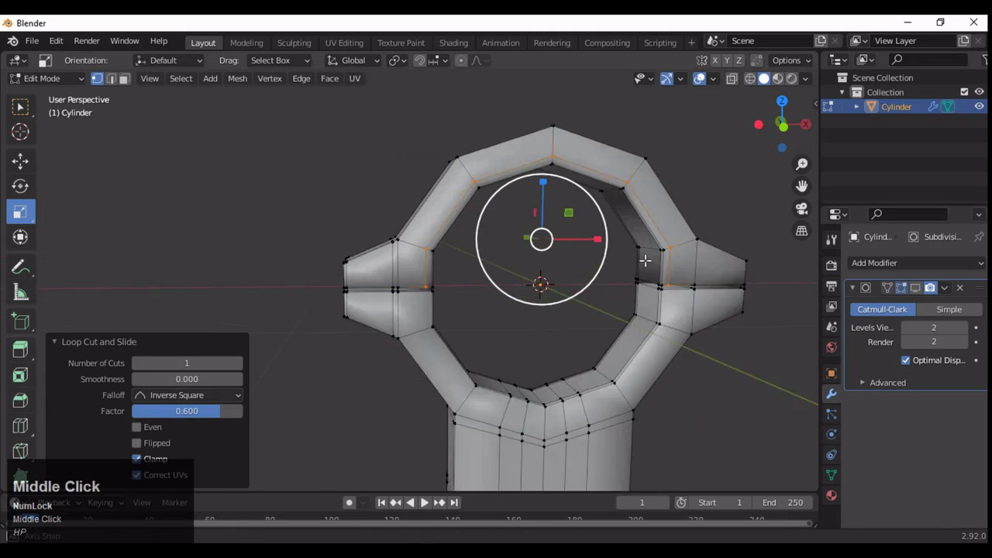
Step: Set the loop cut's slide factor to 0.8, add another arm loop, and return to Object Mode
{"action": "scroll", "coordinate": [535, 272], "scroll_direction": "up", "scroll_amount": 6}
{"action": "left_click", "coordinate": [207, 410]}
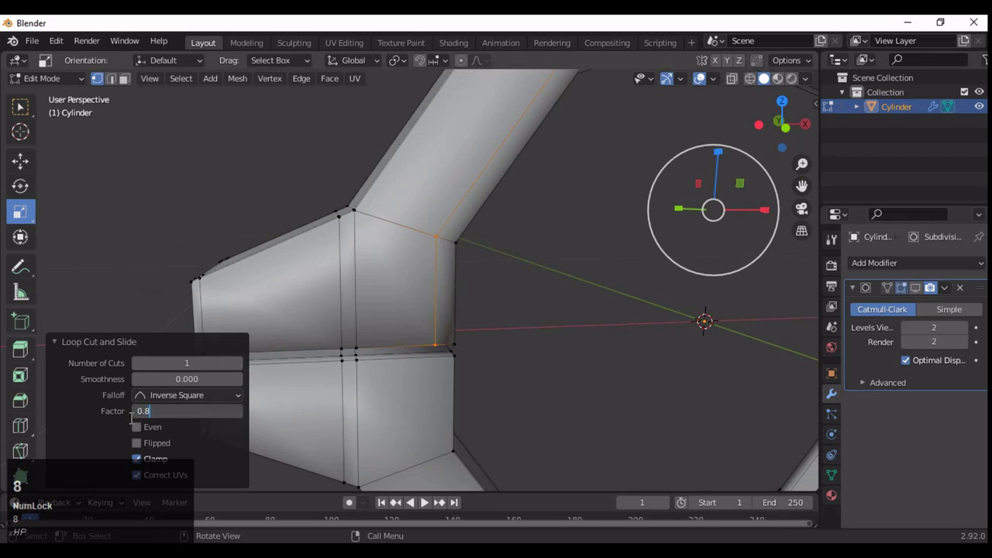
{"action": "type", "text": "0.8"}
{"action": "middle_click_drag", "start_coordinate": [349, 233], "coordinate": [647, 311]}
{"action": "key", "text": "ctrl+r"}
{"action": "left_click", "coordinate": [355, 272]}
{"action": "key", "text": "Tab"}
{"action": "key", "text": "Tab"}
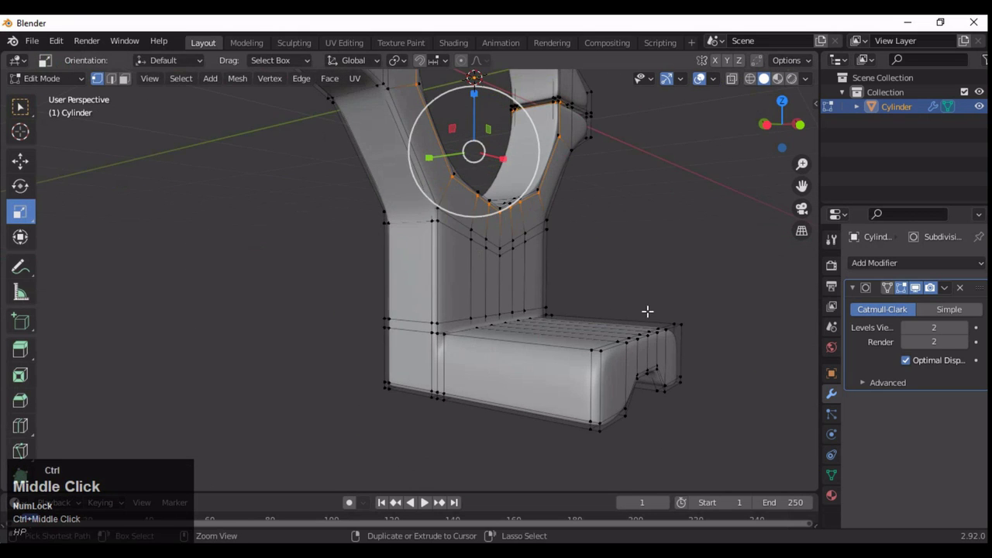
Step: Add a support loop around the lower base block, slid to factor 0.8 near its edge
{"action": "left_click", "coordinate": [875, 310]}
{"action": "middle_click_drag", "start_coordinate": [542, 326], "coordinate": [659, 273], "text": "ctrl"}
{"action": "key", "text": "ctrl+r"}
{"action": "left_click", "coordinate": [457, 365]}
{"action": "left_click", "coordinate": [458, 377]}
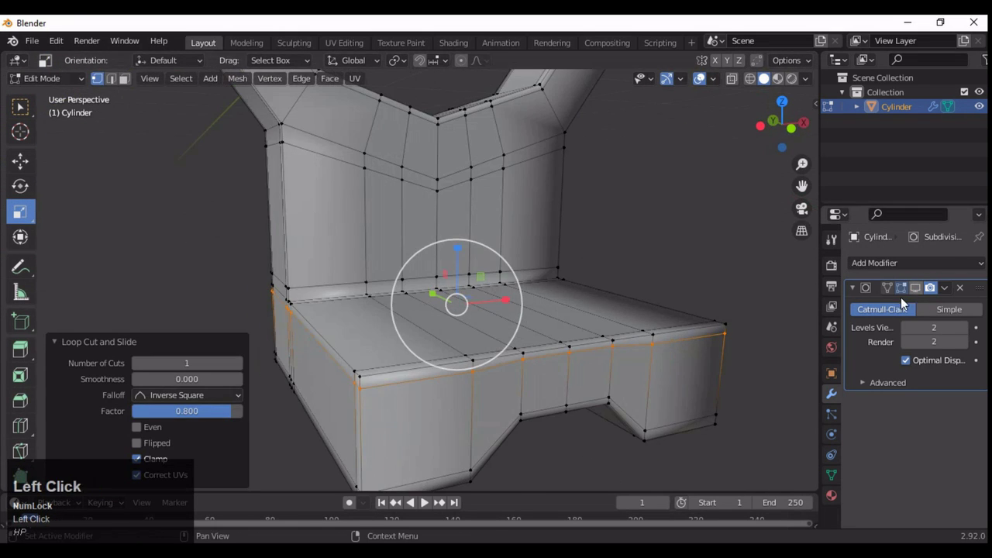
{"action": "middle_click_drag", "start_coordinate": [659, 325], "coordinate": [609, 222]}
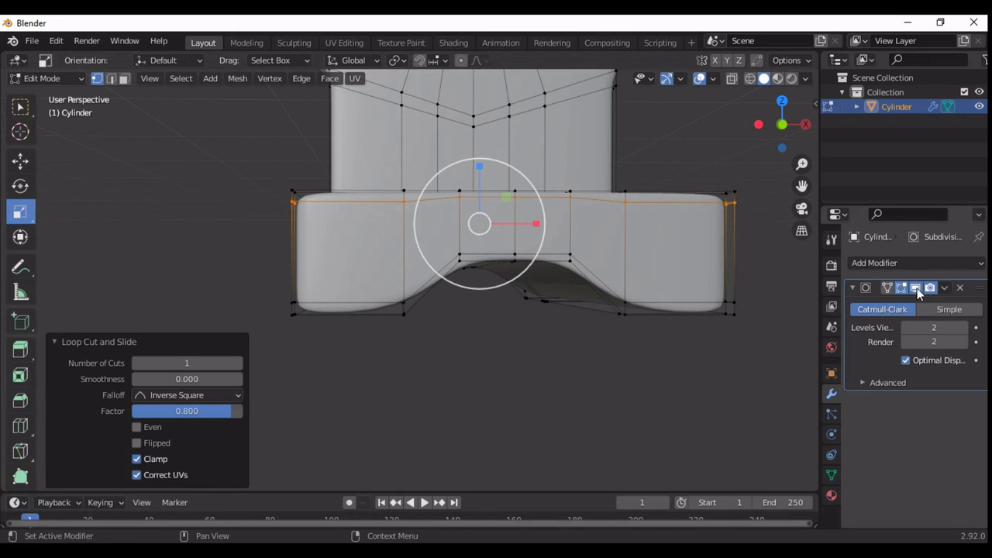
{"action": "middle_click_drag", "start_coordinate": [697, 241], "coordinate": [419, 233]}
Step: Add a vertical loop cut on the base with Ctrl+R
{"action": "key", "text": "ctrl+r"}
{"action": "left_click", "coordinate": [411, 333]}
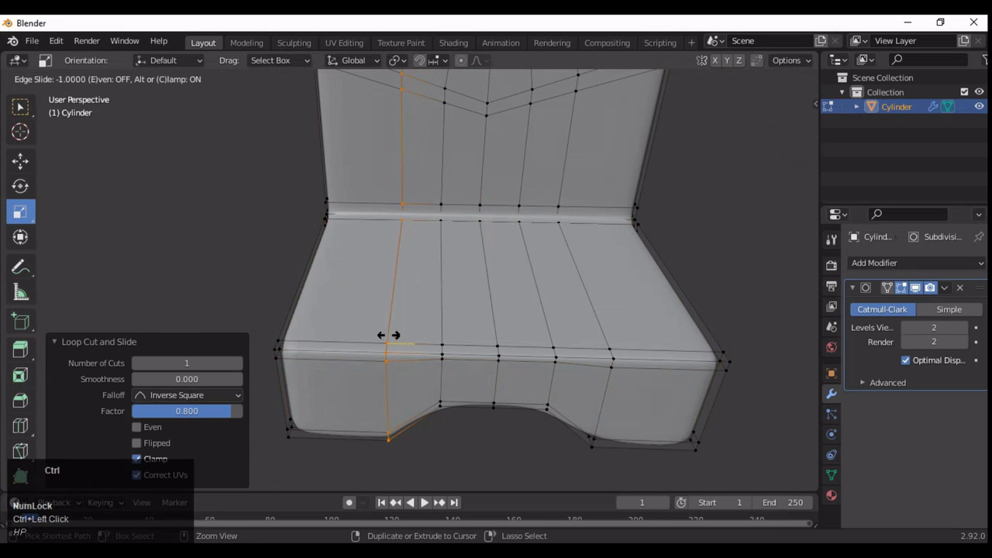
{"action": "middle_click_drag", "start_coordinate": [589, 325], "coordinate": [214, 417]}
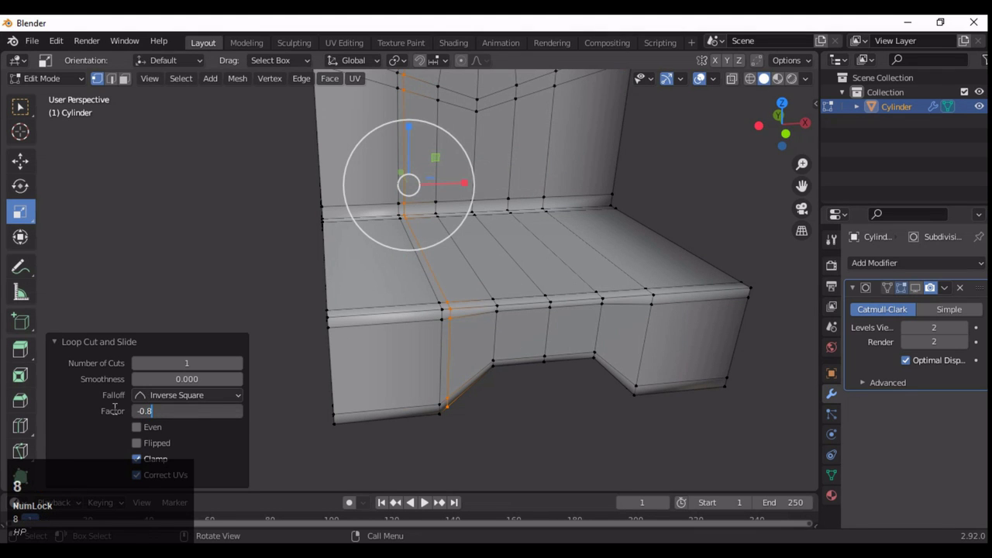
{"action": "middle_click_drag", "start_coordinate": [294, 348], "coordinate": [374, 314]}
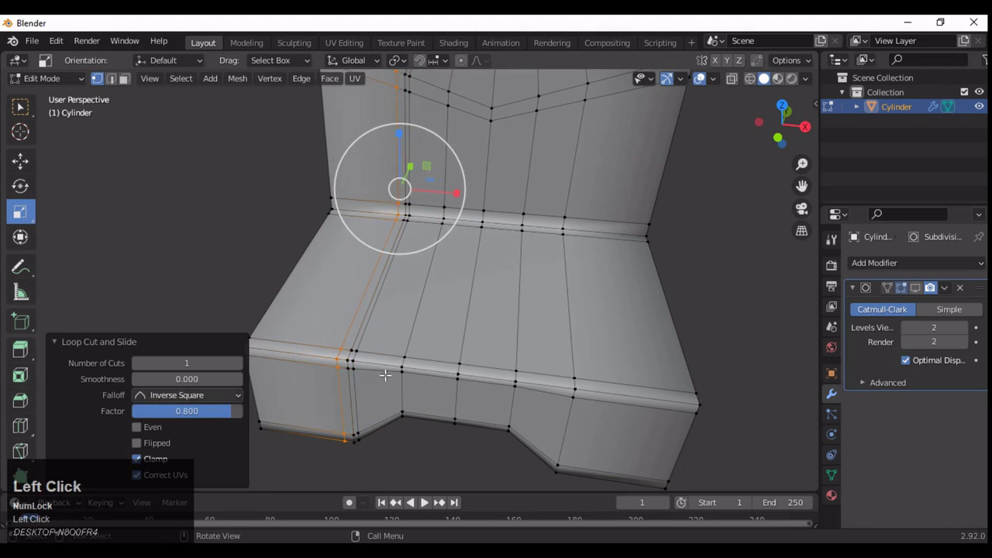
{"action": "middle_click_drag", "start_coordinate": [385, 375], "coordinate": [465, 194]}
Step: Select the whole mesh, apply Mesh > Symmetrize, then deselect everything
{"action": "key", "text": "a"}
{"action": "left_click", "coordinate": [232, 79]}
{"action": "left_click", "coordinate": [259, 279]}
{"action": "middle_click_drag", "start_coordinate": [403, 310], "coordinate": [452, 267], "text": "shift"}
{"action": "key", "text": "alt+a"}
{"action": "middle_click_drag", "start_coordinate": [326, 174], "coordinate": [468, 270]}
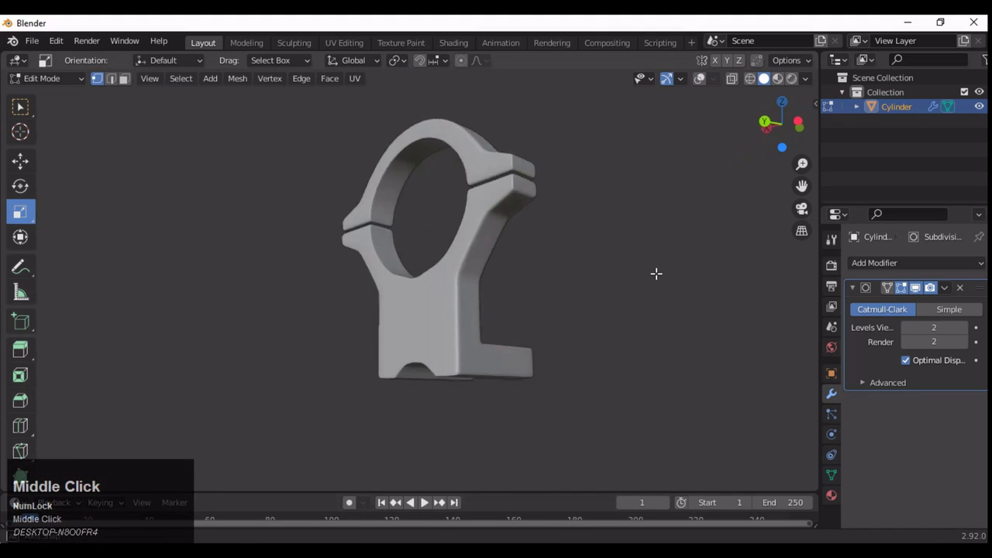
Step: Add two loop cuts across the seat, slid to factors -0.8 and 0.7
{"action": "middle_click_drag", "start_coordinate": [655, 274], "coordinate": [682, 341]}
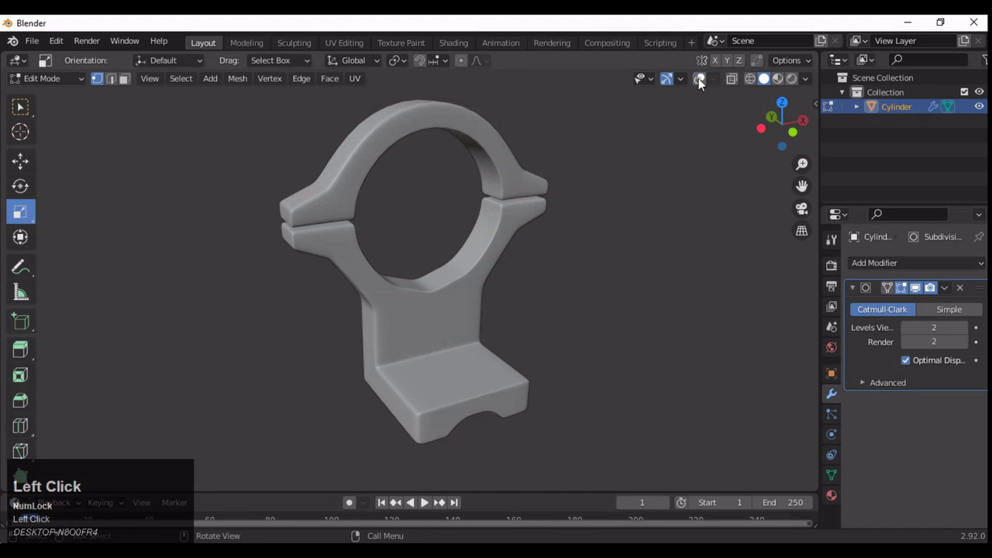
{"action": "middle_click_drag", "start_coordinate": [589, 310], "coordinate": [502, 333], "text": "ctrl"}
{"action": "key", "text": "ctrl+r"}
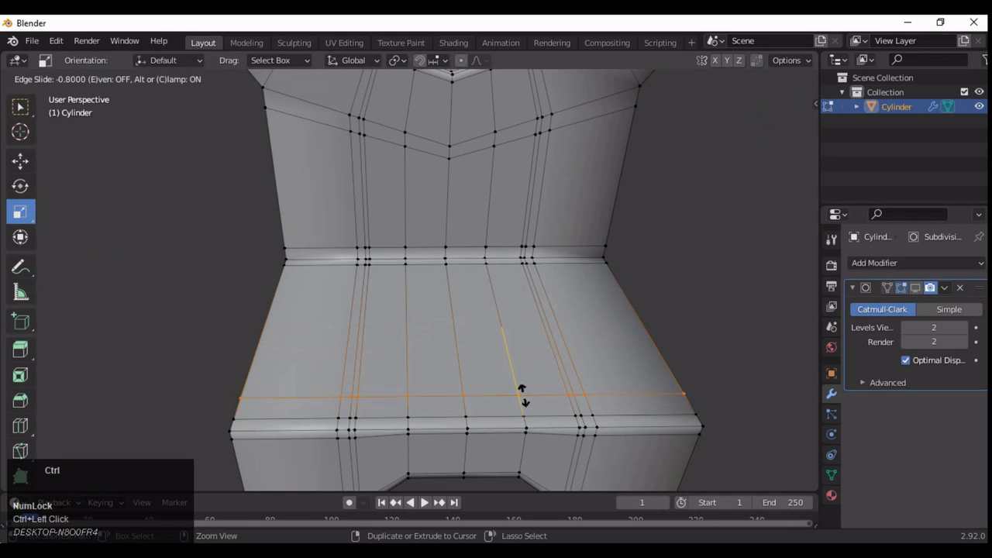
{"action": "right_click", "coordinate": [523, 395]}
{"action": "middle_click_drag", "start_coordinate": [523, 396], "coordinate": [532, 280]}
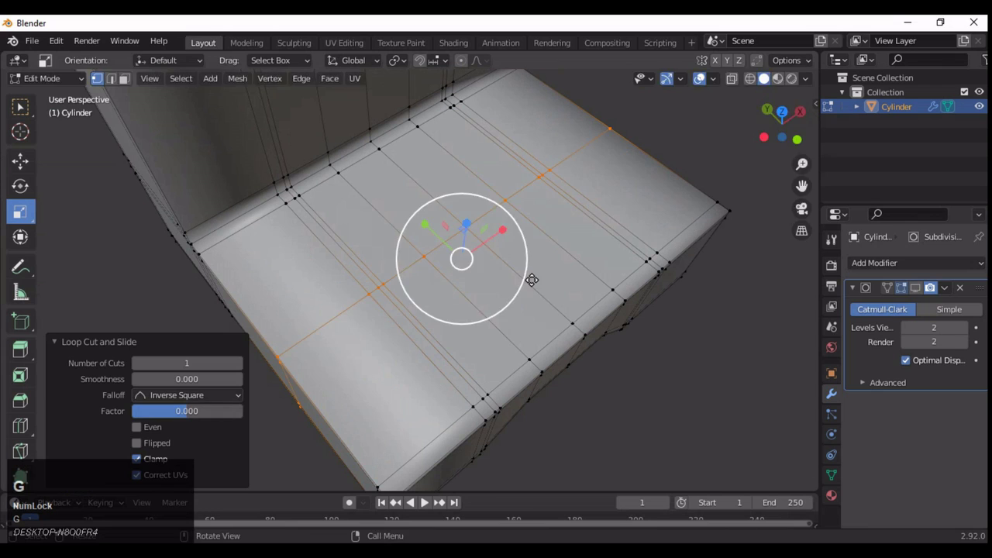
{"action": "left_click", "coordinate": [616, 344], "text": "ctrl"}
{"action": "left_click", "coordinate": [397, 174]}
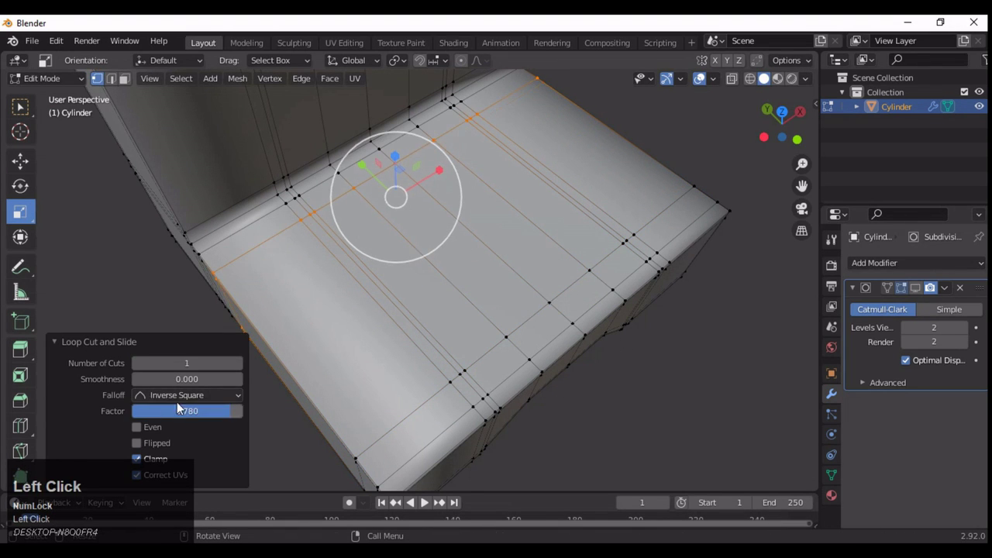
Step: Select the group of vertices on the stand's upper back to merge at their centre
{"action": "left_click", "coordinate": [255, 369]}
{"action": "middle_click_drag", "start_coordinate": [255, 369], "coordinate": [354, 178]}
{"action": "left_click", "coordinate": [403, 308], "text": "shift"}
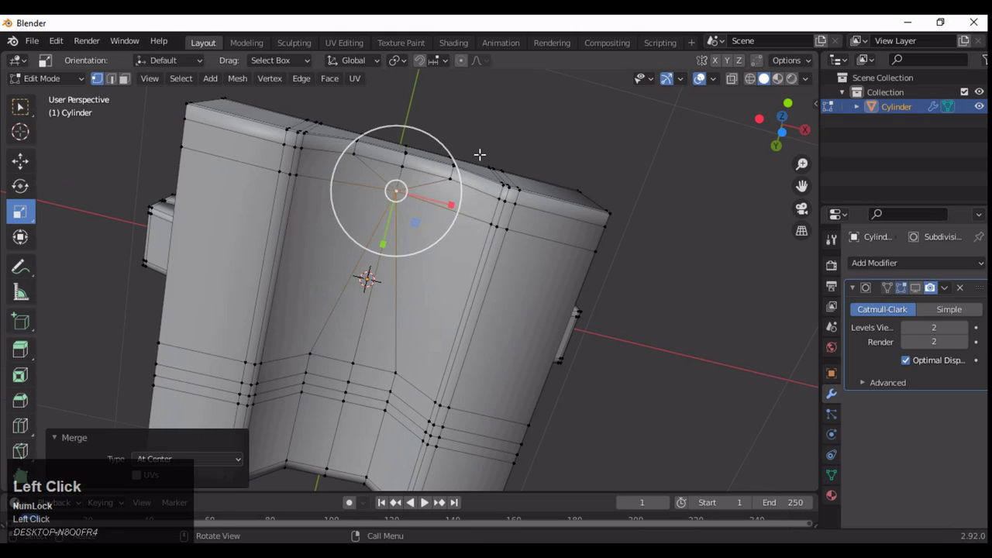
Step: In edge select mode, dissolve the redundant edge loops across the seat with Ctrl+X
{"action": "middle_click_drag", "start_coordinate": [479, 154], "coordinate": [427, 244]}
{"action": "key", "text": "2"}
{"action": "key", "text": "ctrl+x"}
{"action": "middle_click_drag", "start_coordinate": [346, 239], "coordinate": [504, 252]}
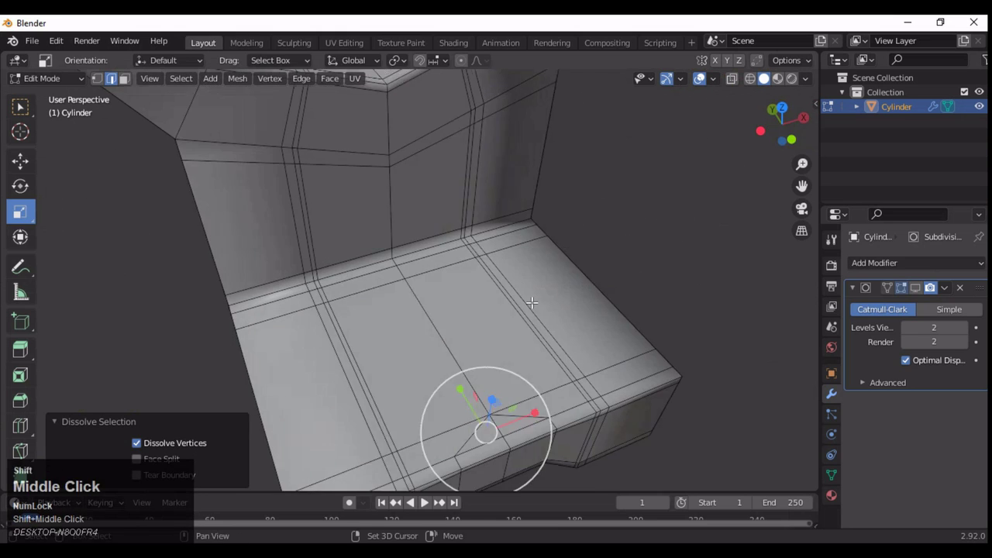
{"action": "left_click", "coordinate": [516, 295], "text": "alt"}
{"action": "left_click", "coordinate": [432, 251], "text": "alt+shift"}
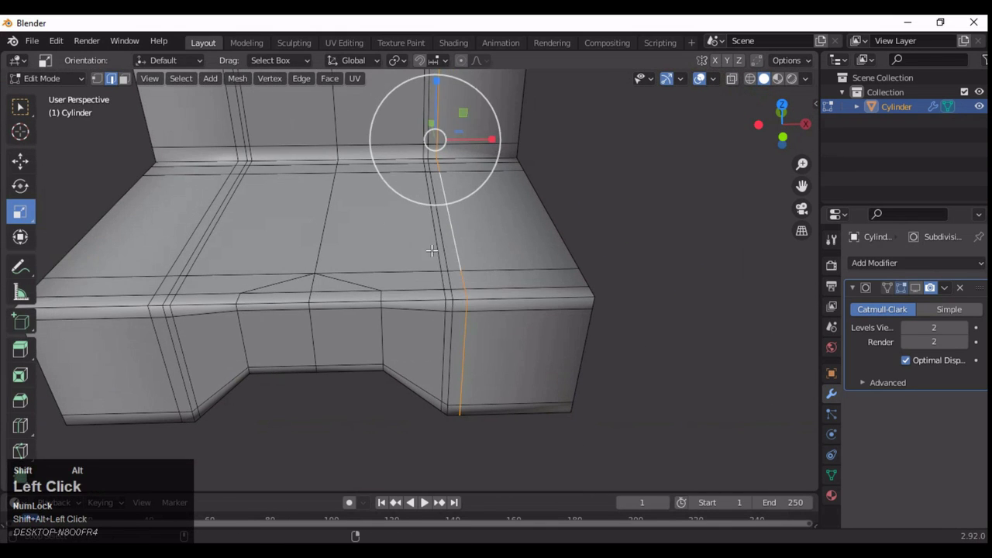
{"action": "key", "text": "ctrl+x"}
{"action": "key", "text": "ctrl+z"}
{"action": "key", "text": "ctrl+x"}
Step: Dissolve one more loop, check the smooth surface without overlays, and select the V-junction loop
{"action": "middle_click_drag", "start_coordinate": [439, 251], "coordinate": [419, 256]}
{"action": "left_click", "coordinate": [341, 248], "text": "alt+shift"}
{"action": "key", "text": "ctrl+x"}
{"action": "middle_click_drag", "start_coordinate": [341, 248], "coordinate": [602, 305]}
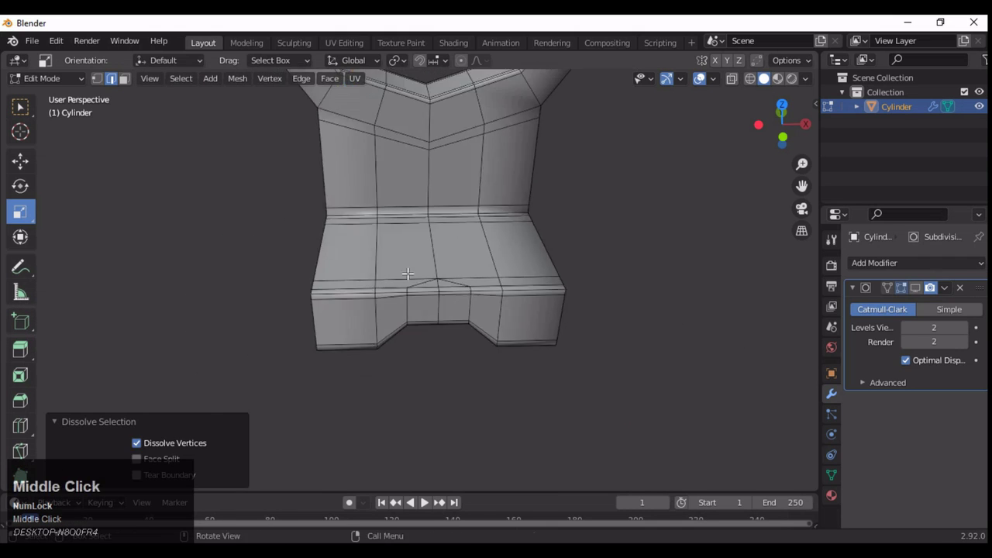
{"action": "left_click", "coordinate": [699, 78]}
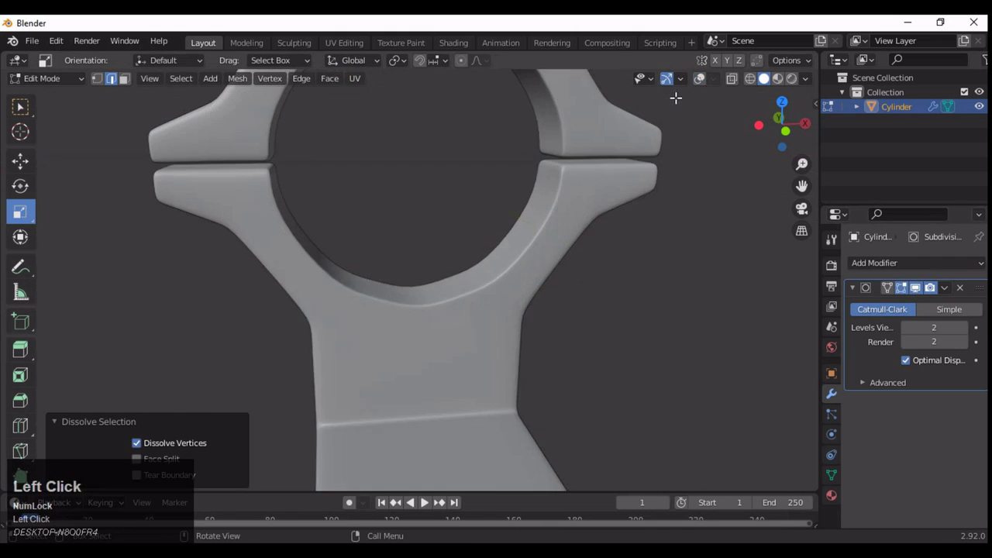
{"action": "middle_click_drag", "start_coordinate": [464, 248], "coordinate": [465, 96]}
{"action": "left_click", "coordinate": [423, 264], "text": "alt"}
Step: Curve the V-junction loop smoothly and switch to a see-through front orthographic view
{"action": "right_click", "coordinate": [465, 96]}
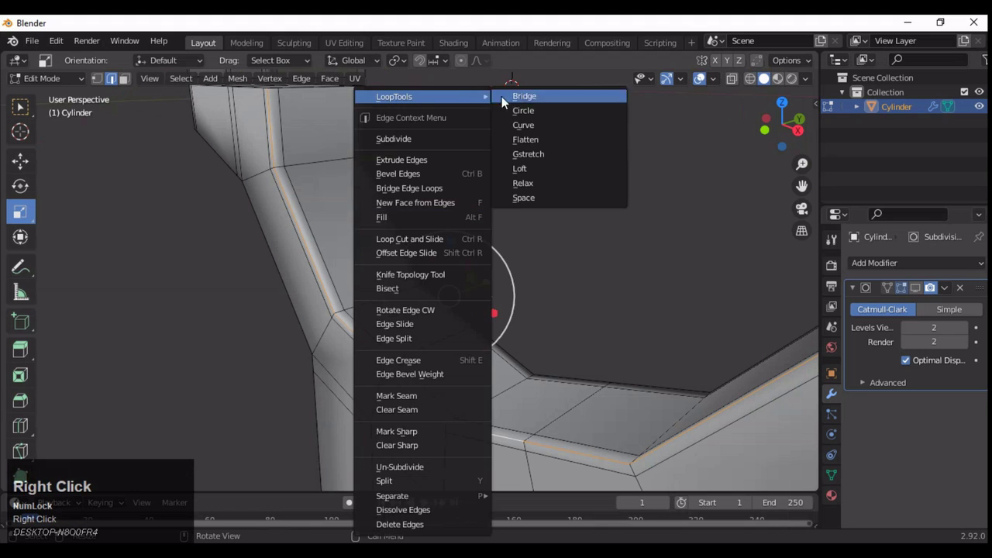
{"action": "left_click", "coordinate": [521, 123]}
{"action": "middle_click_drag", "start_coordinate": [521, 123], "coordinate": [612, 284], "text": "ctrl"}
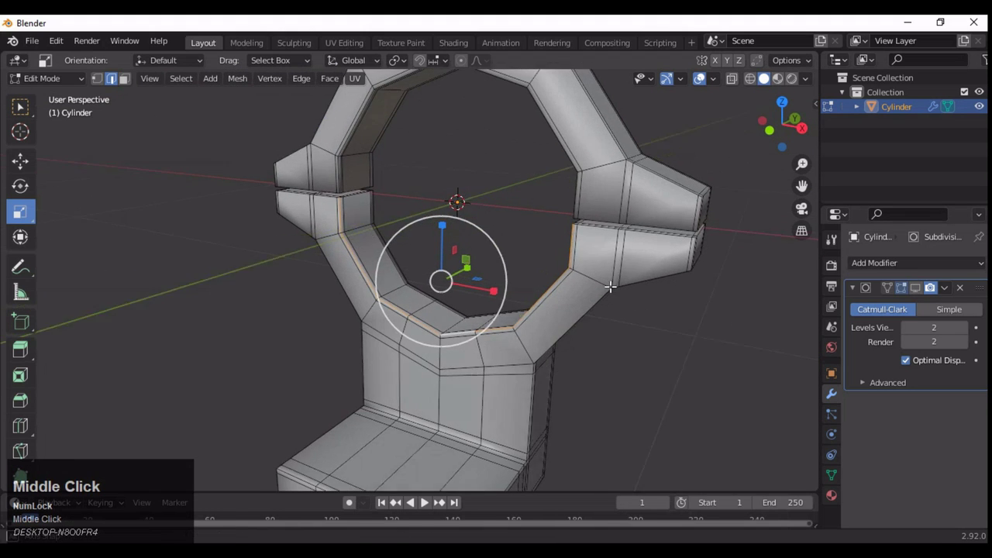
{"action": "left_click", "coordinate": [782, 128]}
{"action": "scroll", "coordinate": [619, 233], "scroll_direction": "up", "scroll_amount": 4}
{"action": "middle_click_drag", "start_coordinate": [620, 232], "coordinate": [333, 219], "text": "shift"}
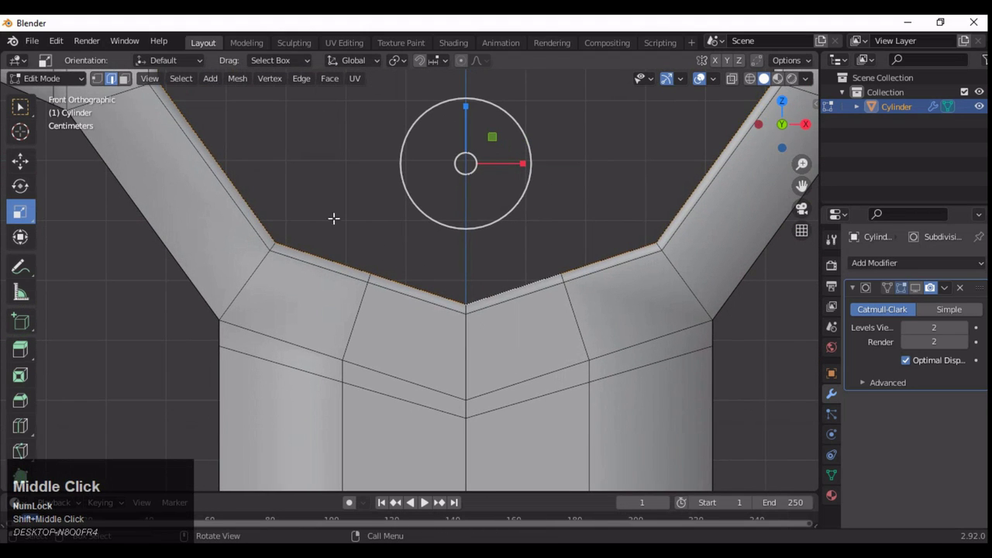
{"action": "left_click", "coordinate": [732, 78]}
{"action": "middle_click_drag", "start_coordinate": [397, 236], "coordinate": [395, 233]}
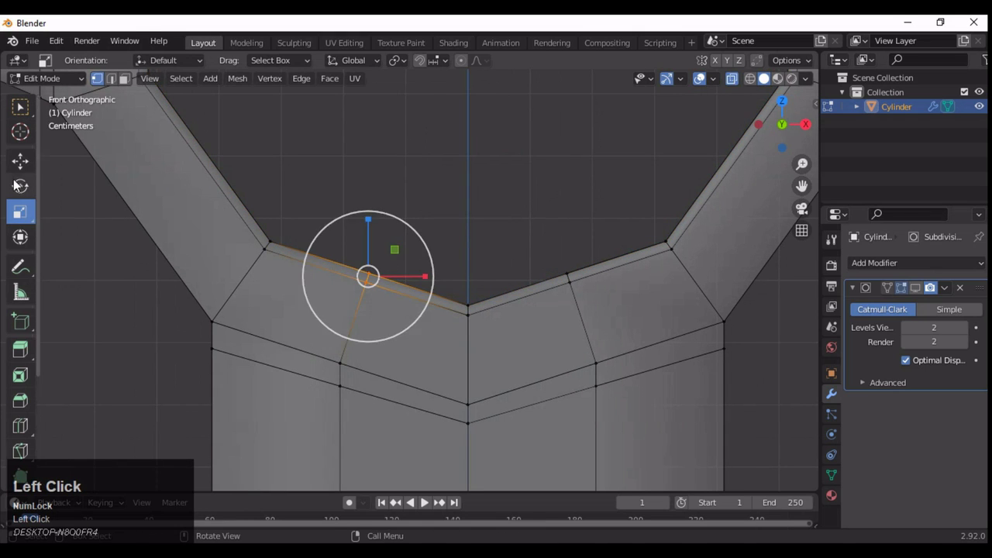
Step: Lower the vertex at the ring's bottom centre by 0.01365 m
{"action": "mouse_move", "coordinate": [365, 233]}
{"action": "left_mouse_down"}
{"action": "mouse_move", "coordinate": [368, 256]}
{"action": "mouse_move", "coordinate": [367, 244]}
{"action": "left_mouse_up"}
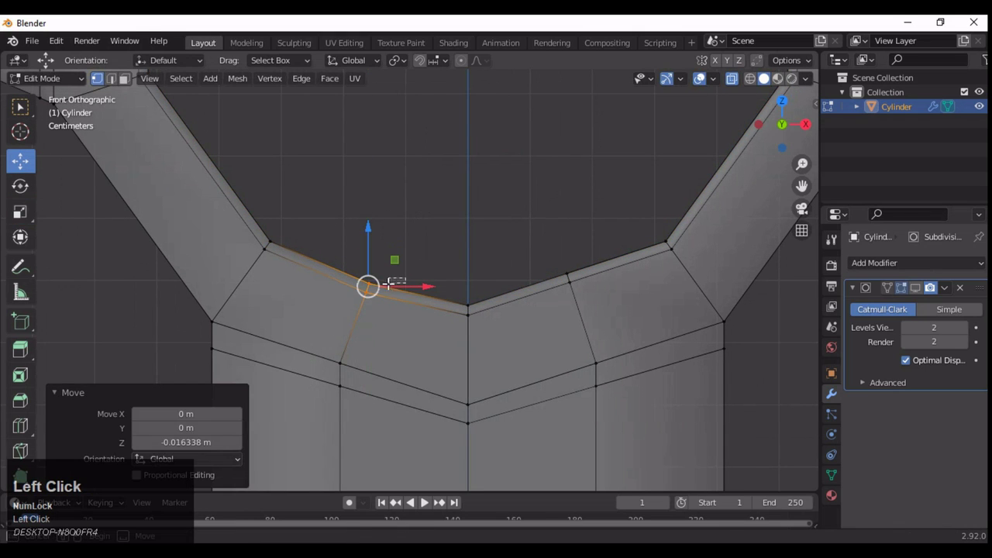
{"action": "left_click", "coordinate": [369, 271]}
{"action": "left_click", "coordinate": [359, 63]}
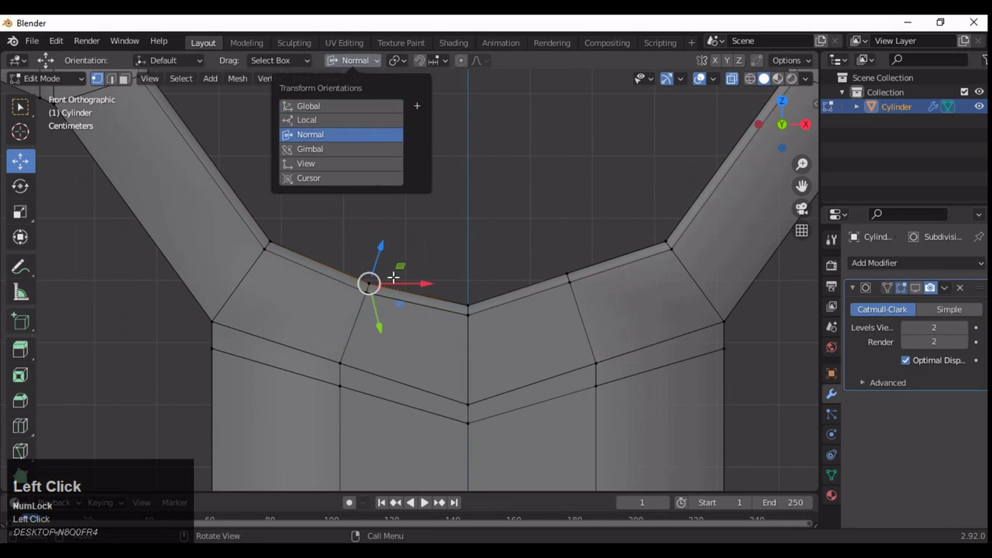
{"action": "left_click_drag", "start_coordinate": [393, 276], "coordinate": [461, 186]}
{"action": "key", "text": "ctrl+z"}
{"action": "left_click_drag", "start_coordinate": [385, 234], "coordinate": [376, 256]}
{"action": "scroll", "coordinate": [430, 234], "scroll_direction": "down", "scroll_amount": 2}
{"action": "middle_click_drag", "start_coordinate": [431, 234], "coordinate": [473, 274], "text": "shift"}
{"action": "middle_click_drag", "start_coordinate": [557, 296], "coordinate": [535, 276], "text": "shift"}
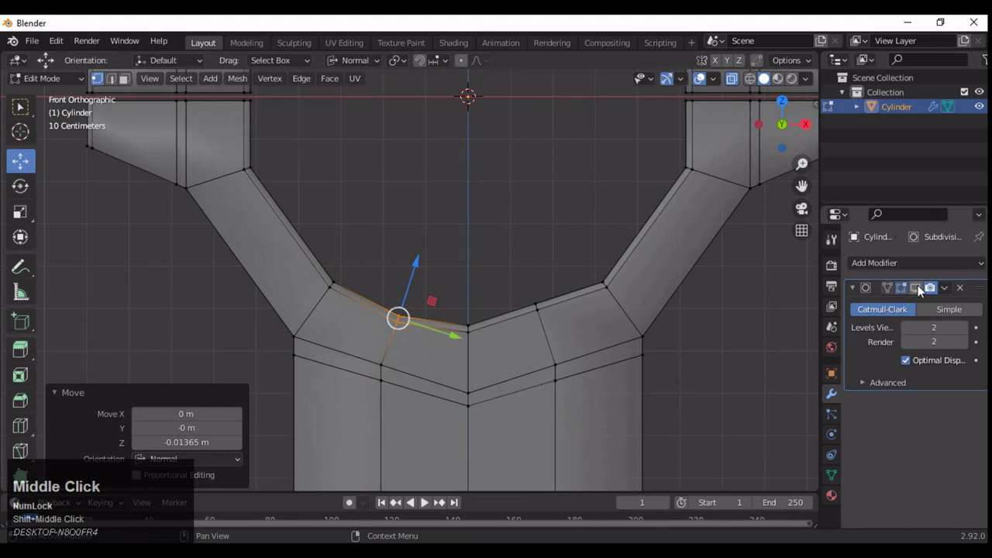
{"action": "left_click", "coordinate": [581, 177]}
Step: Symmetrize the whole mesh from -X to +X and check it with overlays and subdivision toggled
{"action": "key", "text": "a"}
{"action": "left_click", "coordinate": [240, 82]}
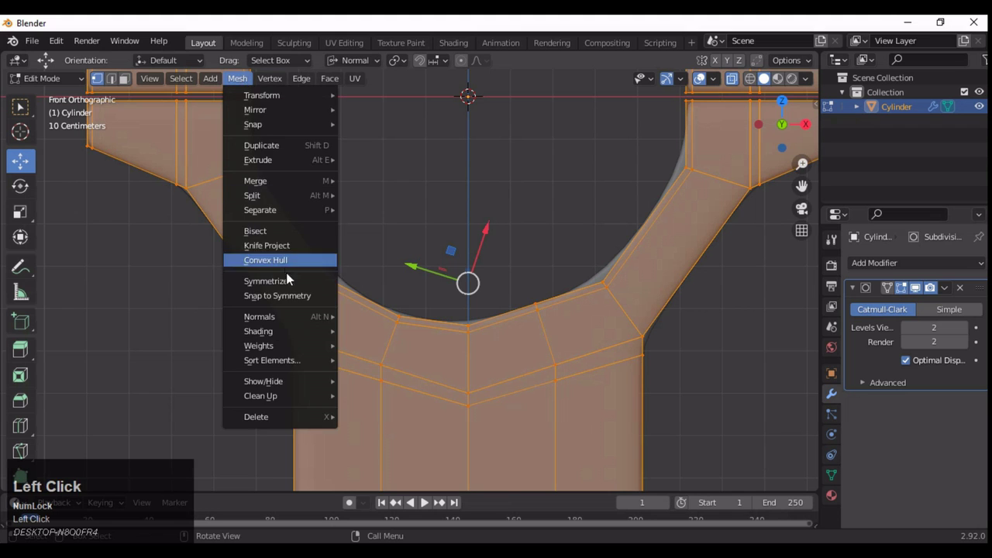
{"action": "left_click", "coordinate": [283, 279]}
{"action": "middle_click_drag", "start_coordinate": [303, 286], "coordinate": [465, 248]}
{"action": "left_click", "coordinate": [699, 79]}
{"action": "middle_click_drag", "start_coordinate": [530, 188], "coordinate": [589, 202]}
{"action": "left_click", "coordinate": [915, 288]}
{"action": "left_click", "coordinate": [699, 78]}
{"action": "middle_click_drag", "start_coordinate": [699, 79], "coordinate": [526, 408]}
Step: Dissolve the stray vertex on the base with Ctrl+X
{"action": "key", "text": "2"}
{"action": "left_click", "coordinate": [526, 408], "text": "alt"}
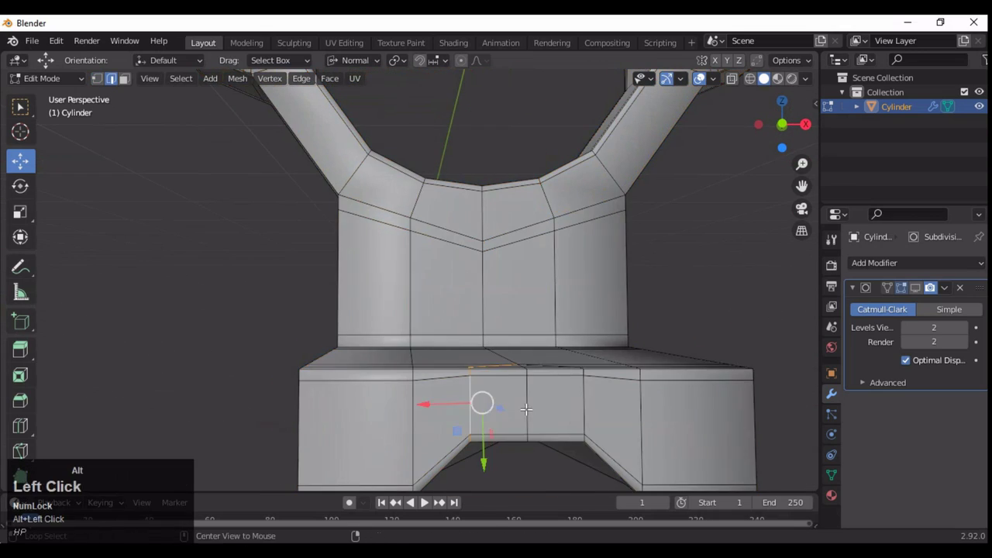
{"action": "middle_click_drag", "start_coordinate": [586, 410], "coordinate": [555, 178]}
{"action": "left_click", "coordinate": [401, 248]}
{"action": "key", "text": "ctrl+x"}
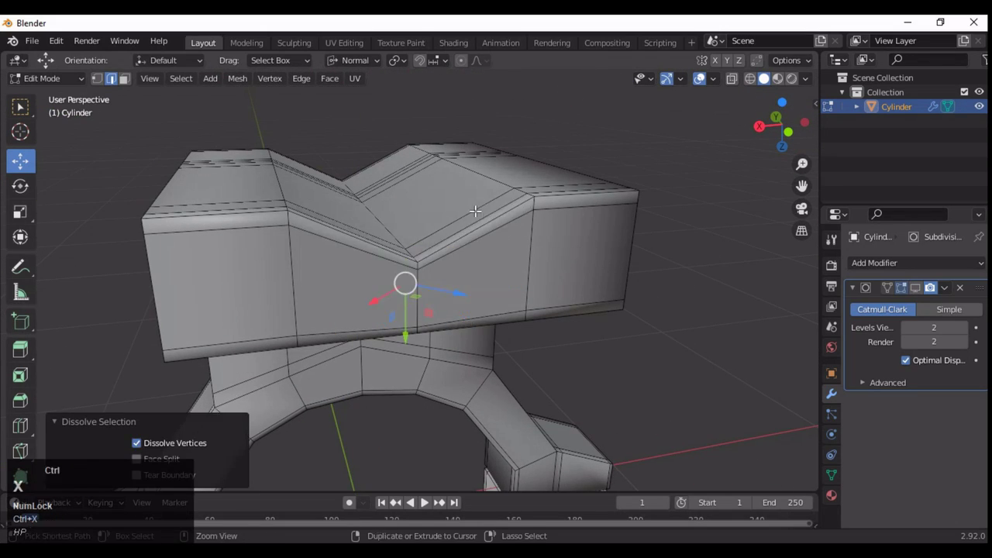
Step: Add a centred, unslid loop cut across the base
{"action": "middle_click_drag", "start_coordinate": [473, 274], "coordinate": [444, 268]}
{"action": "left_click", "coordinate": [453, 203]}
{"action": "right_click", "coordinate": [465, 218]}
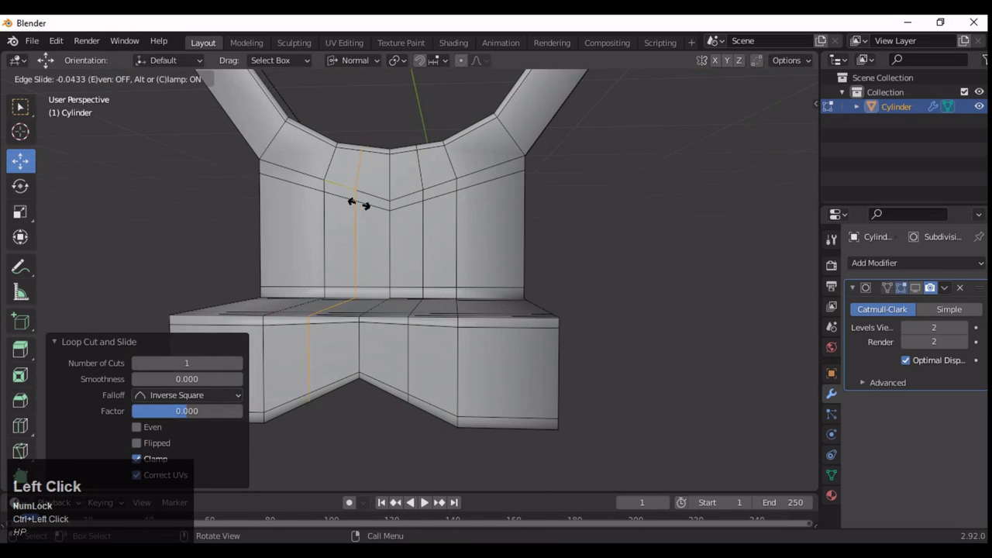
{"action": "middle_click_drag", "start_coordinate": [718, 129], "coordinate": [633, 139]}
Step: Raise the notch apex vertices along their normal in vertex mode
{"action": "key", "text": "1"}
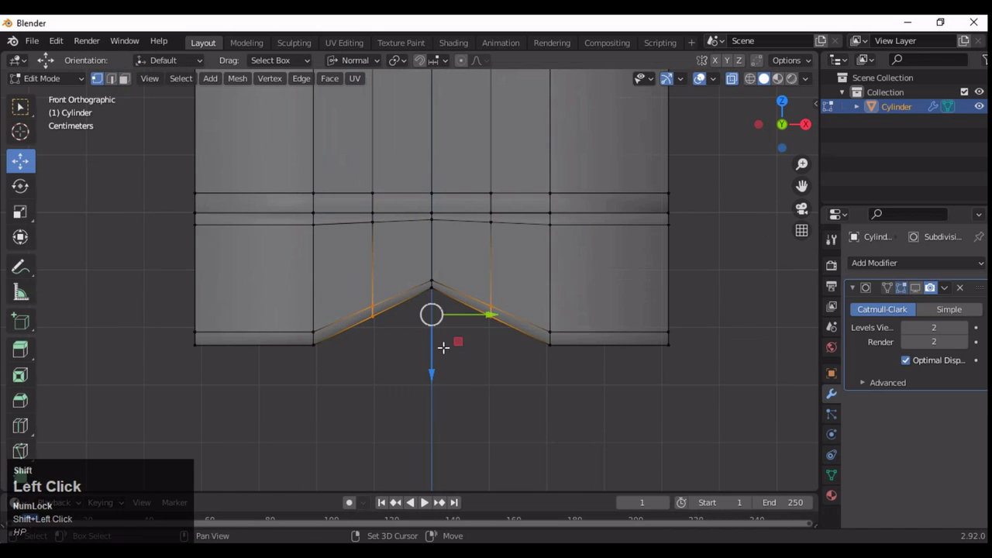
{"action": "left_click_drag", "start_coordinate": [431, 366], "coordinate": [436, 343]}
{"action": "middle_click_drag", "start_coordinate": [436, 343], "coordinate": [475, 338], "text": "ctrl"}
{"action": "middle_click_drag", "start_coordinate": [726, 92], "coordinate": [425, 367]}
Step: Select the base-edge and corner vertices and connect them with a new edge
{"action": "left_click", "coordinate": [421, 390]}
{"action": "left_click_drag", "start_coordinate": [595, 332], "coordinate": [476, 382], "text": "shift"}
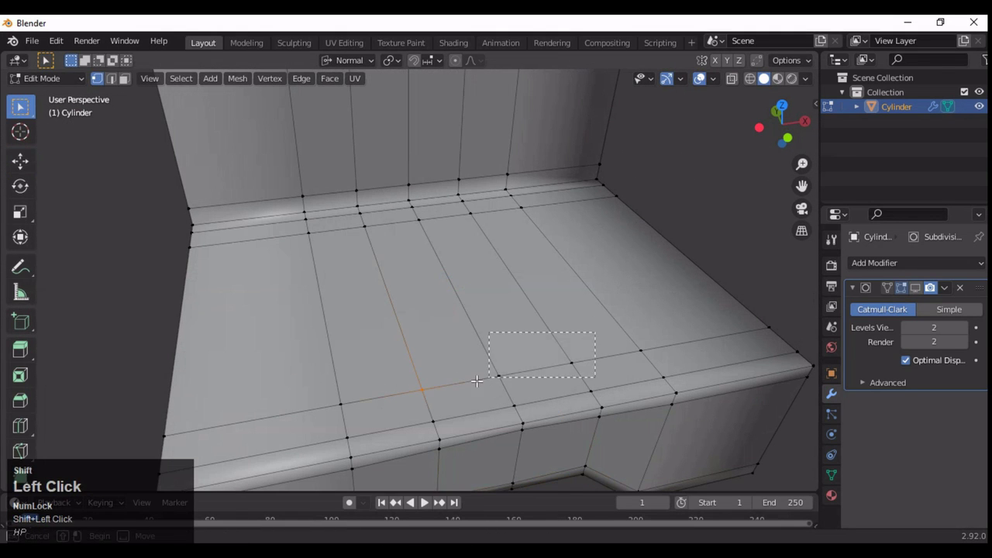
{"action": "middle_click_drag", "start_coordinate": [595, 380], "coordinate": [571, 287]}
{"action": "left_click_drag", "start_coordinate": [545, 232], "coordinate": [499, 277]}
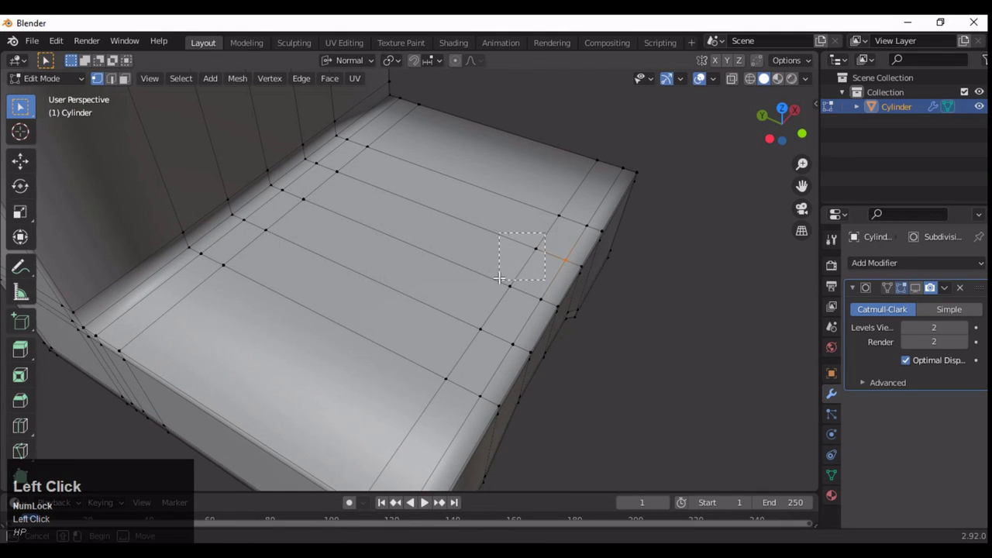
{"action": "left_click_drag", "start_coordinate": [473, 334], "coordinate": [472, 334], "text": "shift"}
{"action": "right_click", "coordinate": [471, 301]}
{"action": "left_click", "coordinate": [463, 267]}
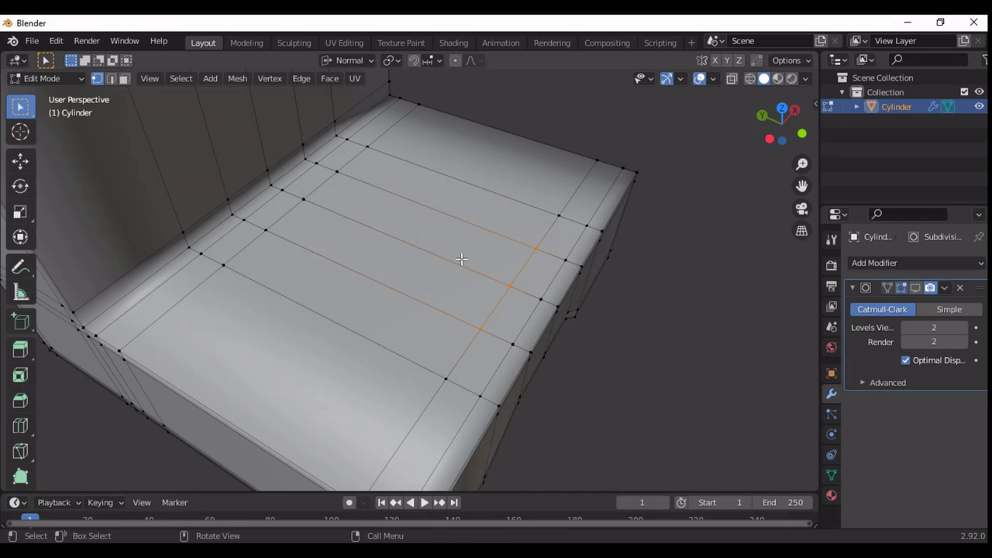
Step: Merge the selected notch vertices At Last into tidy corners
{"action": "key", "text": "m"}
{"action": "left_click", "coordinate": [500, 244]}
{"action": "middle_click_drag", "start_coordinate": [500, 246], "coordinate": [523, 166]}
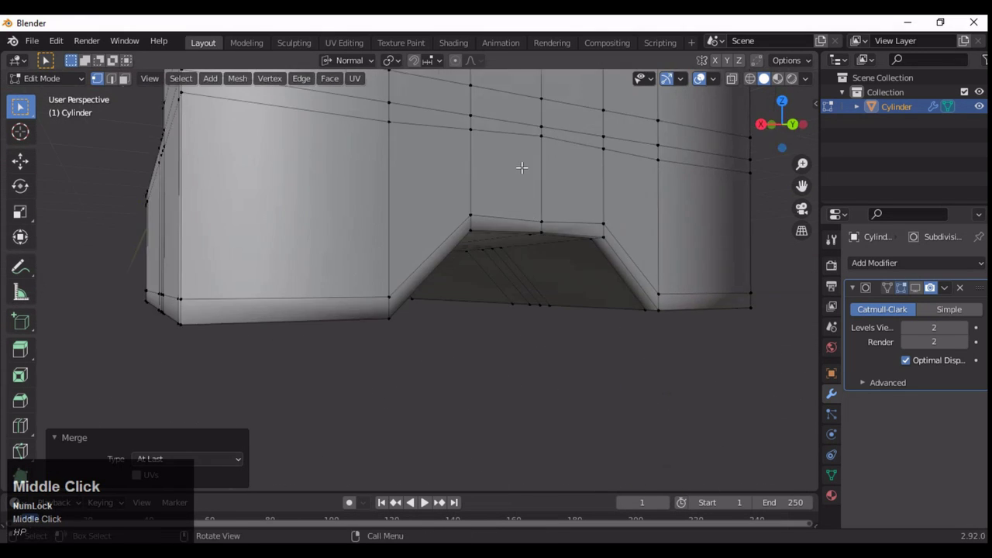
{"action": "left_click", "coordinate": [356, 184]}
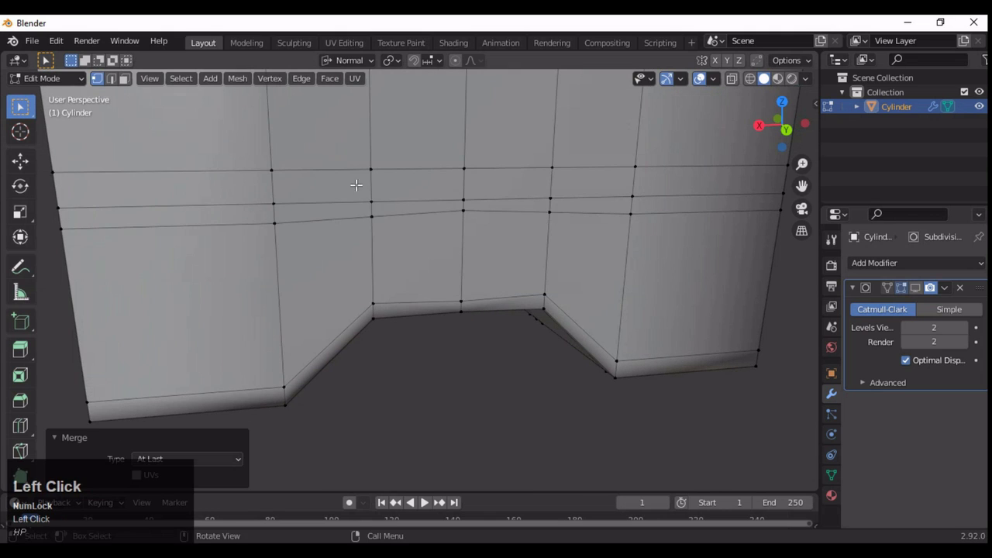
{"action": "right_click", "coordinate": [467, 195]}
{"action": "key", "text": "m"}
{"action": "left_click", "coordinate": [476, 168]}
{"action": "middle_click_drag", "start_coordinate": [475, 168], "coordinate": [605, 207]}
Step: Merge three more vertices onto the last selected one, then preview the smoothed mesh without overlays
{"action": "left_click", "coordinate": [440, 241]}
{"action": "key", "text": "m"}
{"action": "left_click", "coordinate": [462, 238]}
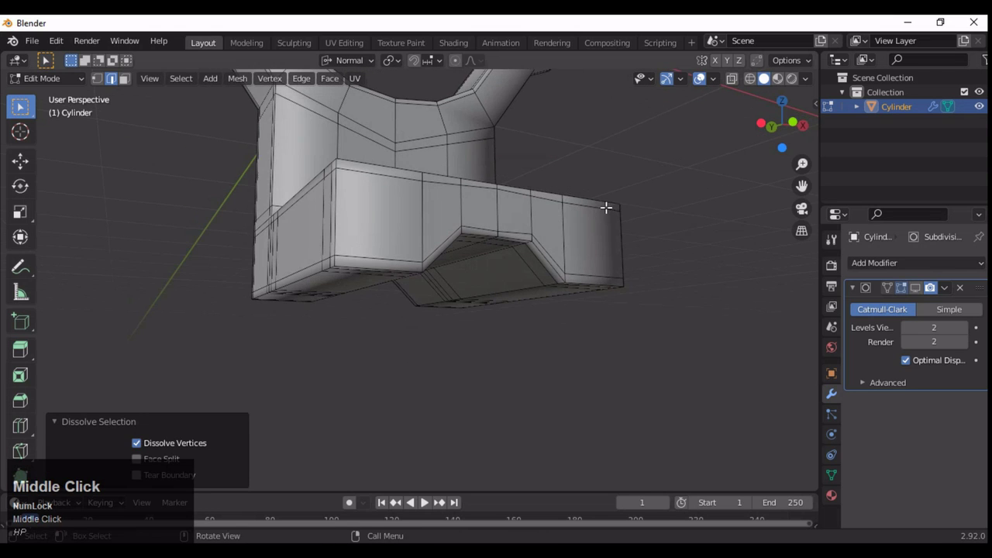
{"action": "left_click", "coordinate": [915, 287]}
{"action": "middle_click_drag", "start_coordinate": [744, 255], "coordinate": [737, 129]}
{"action": "left_click", "coordinate": [699, 78]}
Step: From the front view, place a vertical loop cut down the stand
{"action": "left_click", "coordinate": [768, 122]}
{"action": "middle_click_drag", "start_coordinate": [669, 210], "coordinate": [543, 232], "text": "ctrl"}
{"action": "middle_click_drag", "start_coordinate": [542, 232], "coordinate": [529, 276], "text": "shift"}
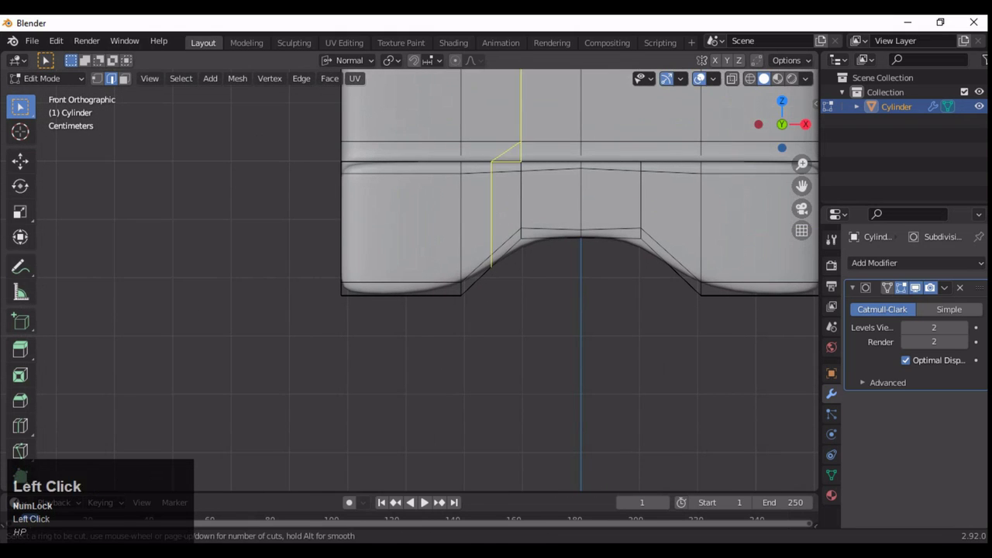
{"action": "left_click", "coordinate": [450, 185]}
{"action": "middle_click_drag", "start_coordinate": [449, 184], "coordinate": [448, 312]}
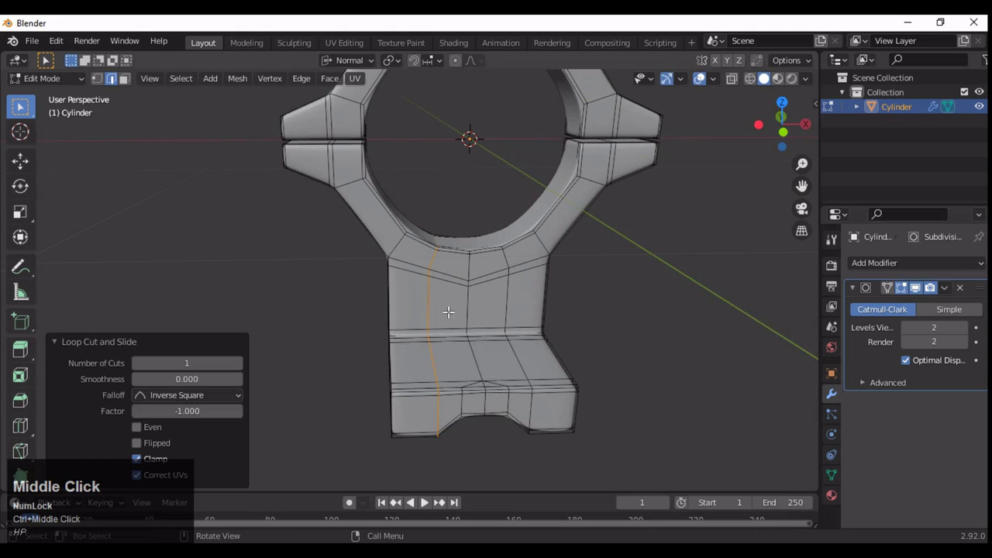
{"action": "middle_click_drag", "start_coordinate": [429, 272], "coordinate": [419, 353]}
Step: Try further vertical loop cuts on the base and undo the misplaced ones
{"action": "key", "text": "ctrl+r"}
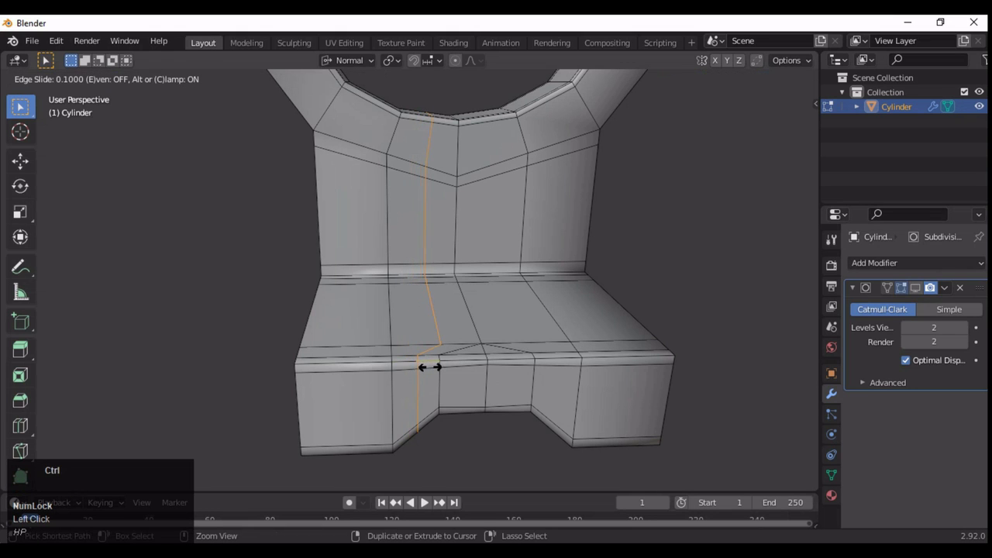
{"action": "left_click", "coordinate": [424, 368]}
{"action": "key", "text": "ctrl+z"}
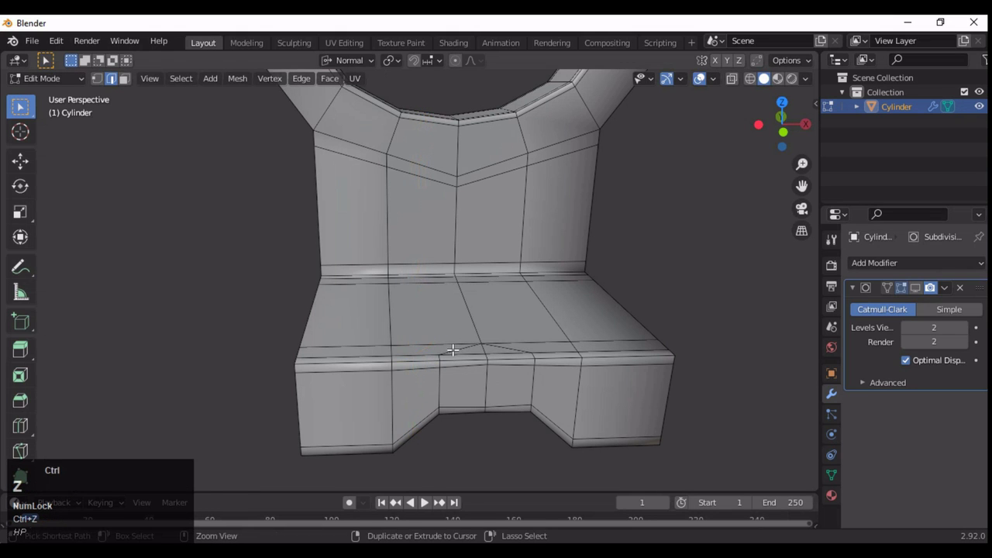
{"action": "left_click", "coordinate": [433, 310]}
{"action": "left_click", "coordinate": [767, 147]}
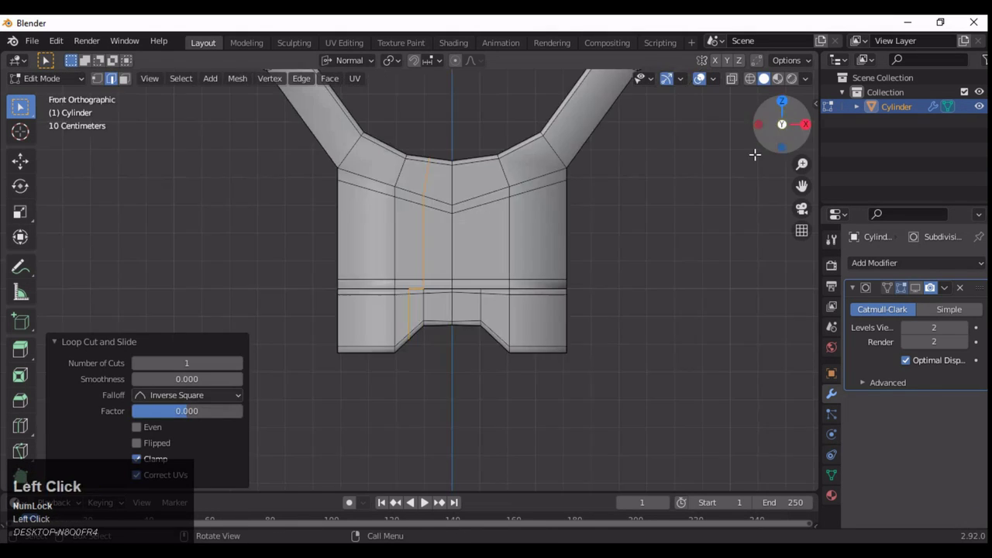
{"action": "scroll", "coordinate": [542, 232], "scroll_direction": "up", "scroll_amount": 3}
{"action": "middle_click_drag", "start_coordinate": [527, 162], "coordinate": [599, 123], "text": "shift"}
{"action": "scroll", "coordinate": [560, 282], "scroll_direction": "down", "scroll_amount": 6}
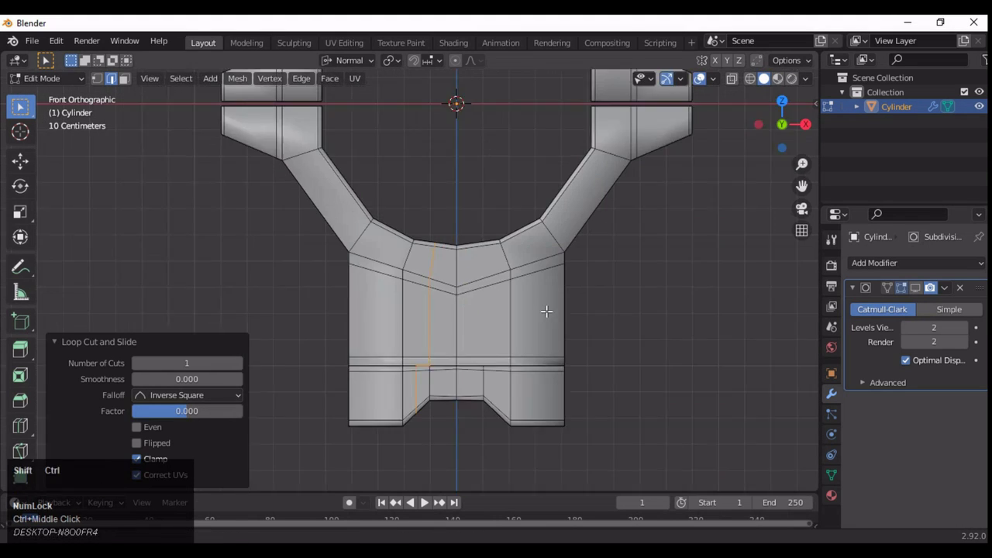
{"action": "key", "text": "ctrl+z"}
Step: Add a vertical loop near the stand's left edge at factor -0.7
{"action": "key", "text": "ctrl+r"}
{"action": "left_click", "coordinate": [394, 194]}
{"action": "left_click", "coordinate": [378, 194]}
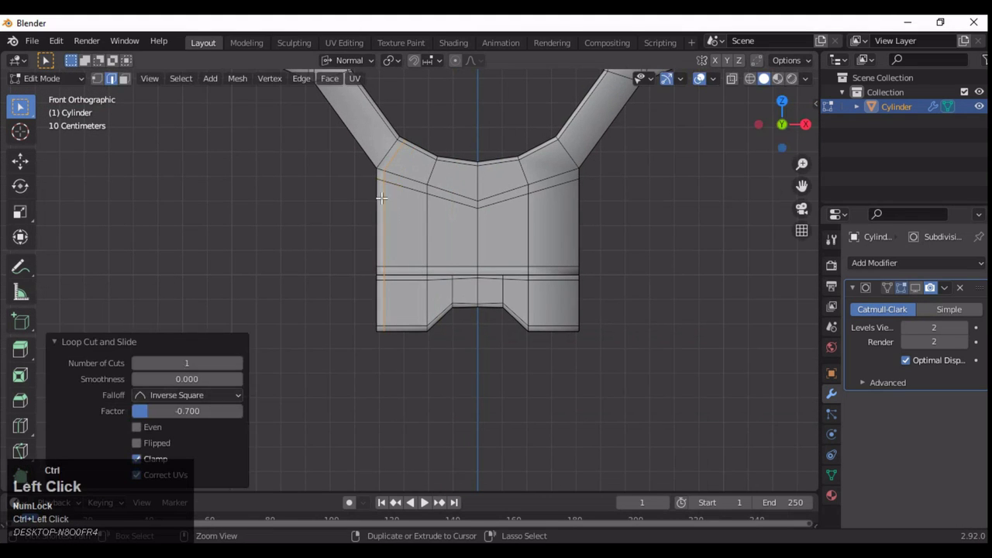
{"action": "middle_click_drag", "start_coordinate": [388, 233], "coordinate": [470, 245]}
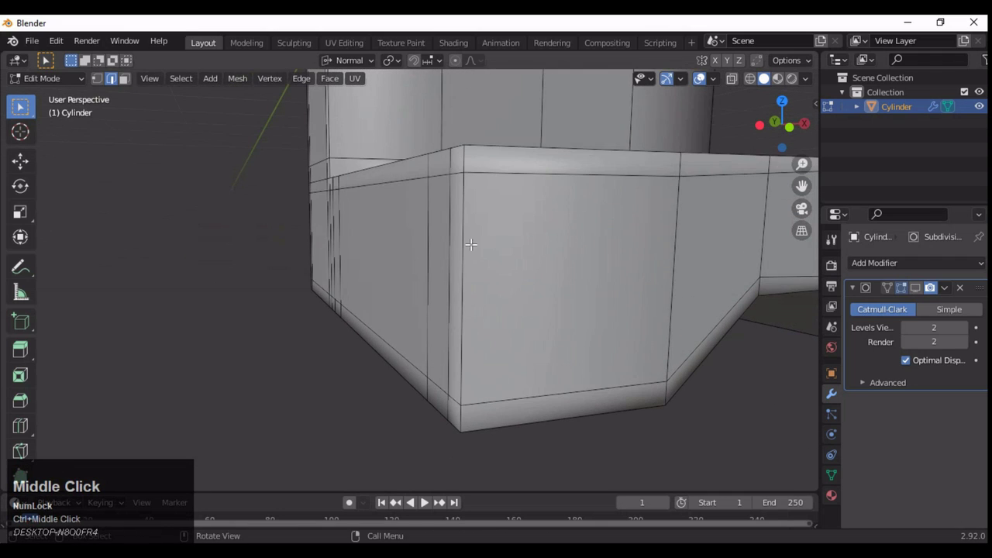
Step: Try selecting strips of base and middle stand faces, then clear the selection
{"action": "left_click_drag", "start_coordinate": [421, 303], "coordinate": [422, 302]}
{"action": "middle_click_drag", "start_coordinate": [421, 302], "coordinate": [534, 304]}
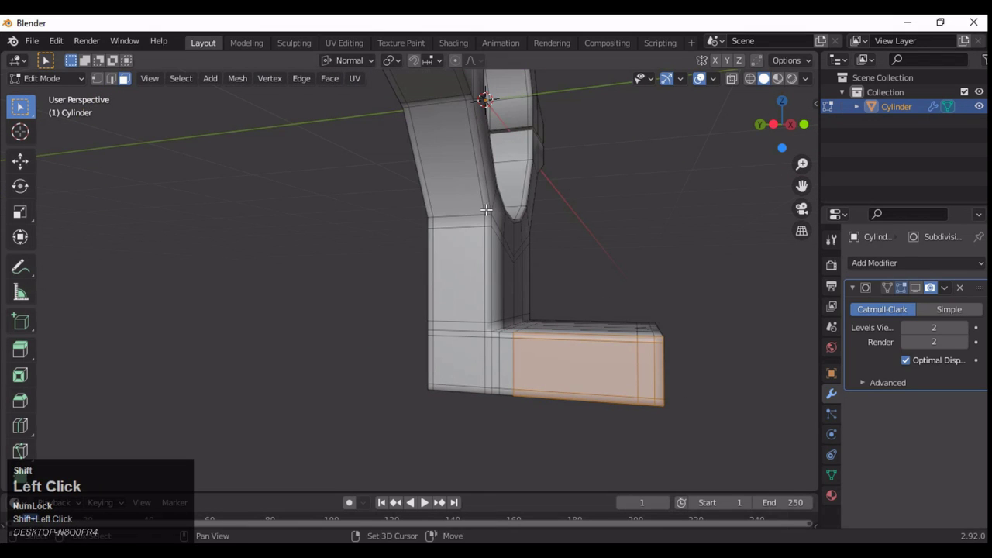
{"action": "middle_click_drag", "start_coordinate": [509, 364], "coordinate": [580, 365], "text": "ctrl"}
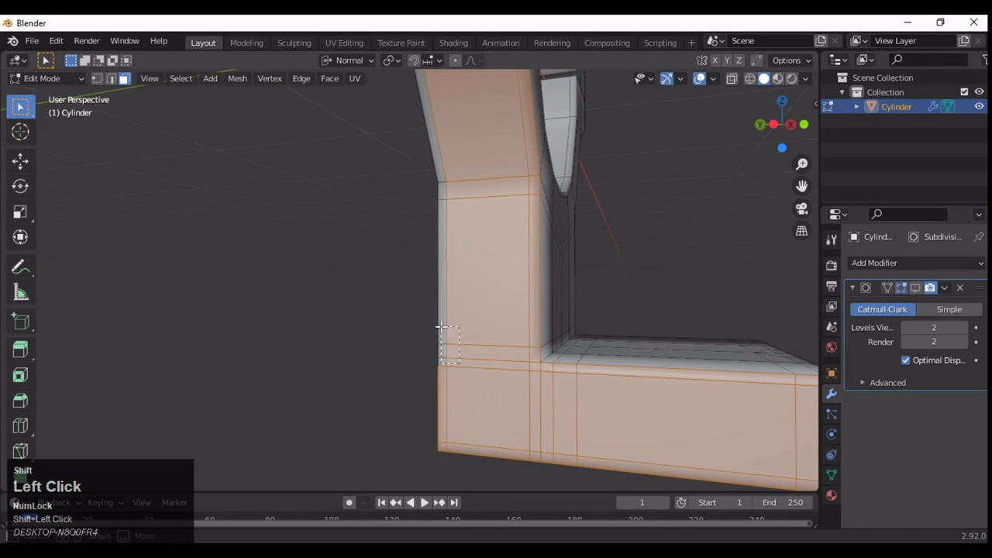
{"action": "left_click_drag", "start_coordinate": [440, 327], "coordinate": [440, 327], "text": "shift"}
{"action": "middle_click_drag", "start_coordinate": [440, 327], "coordinate": [483, 359], "text": "shift"}
{"action": "middle_click_drag", "start_coordinate": [492, 260], "coordinate": [622, 315]}
{"action": "left_click_drag", "start_coordinate": [623, 315], "coordinate": [576, 178]}
{"action": "left_click_drag", "start_coordinate": [558, 332], "coordinate": [538, 266]}
{"action": "middle_click_drag", "start_coordinate": [538, 266], "coordinate": [432, 275]}
{"action": "left_click", "coordinate": [488, 292]}
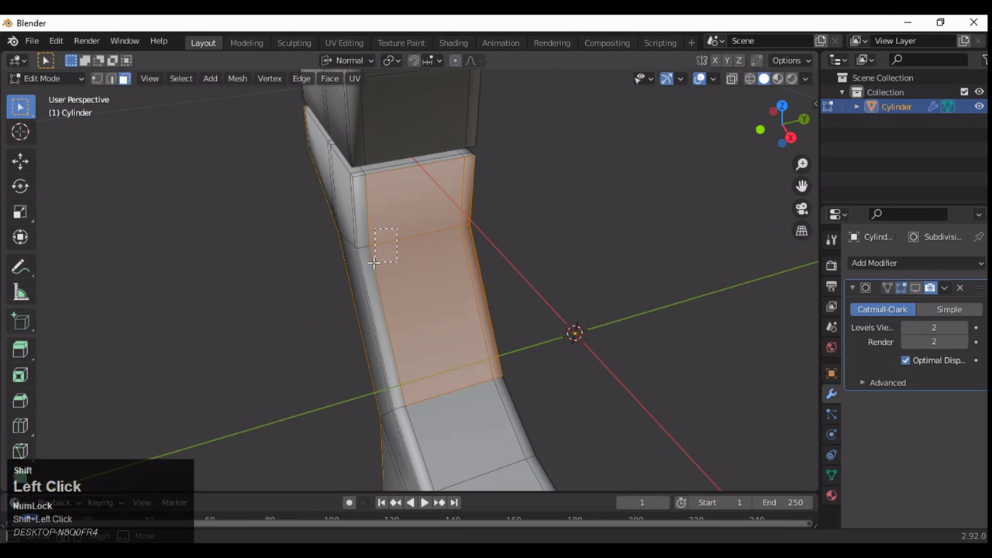
Step: Select the base wall faces together with the notch faces for the panel
{"action": "left_click_drag", "start_coordinate": [373, 263], "coordinate": [373, 263], "text": "shift"}
{"action": "middle_click_drag", "start_coordinate": [373, 263], "coordinate": [587, 265]}
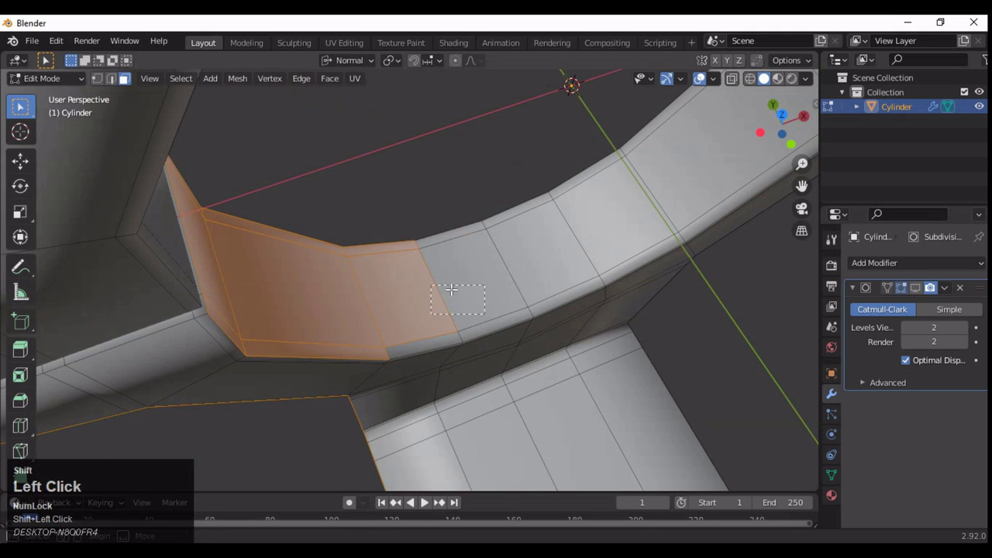
{"action": "middle_click_drag", "start_coordinate": [447, 335], "coordinate": [457, 264]}
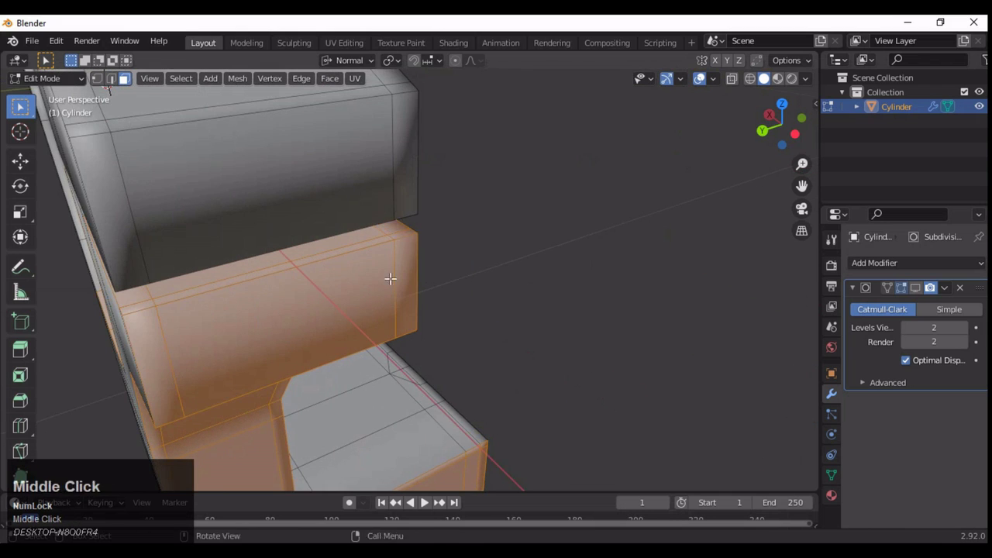
{"action": "middle_click_drag", "start_coordinate": [390, 278], "coordinate": [564, 279]}
{"action": "middle_click_drag", "start_coordinate": [500, 285], "coordinate": [464, 295]}
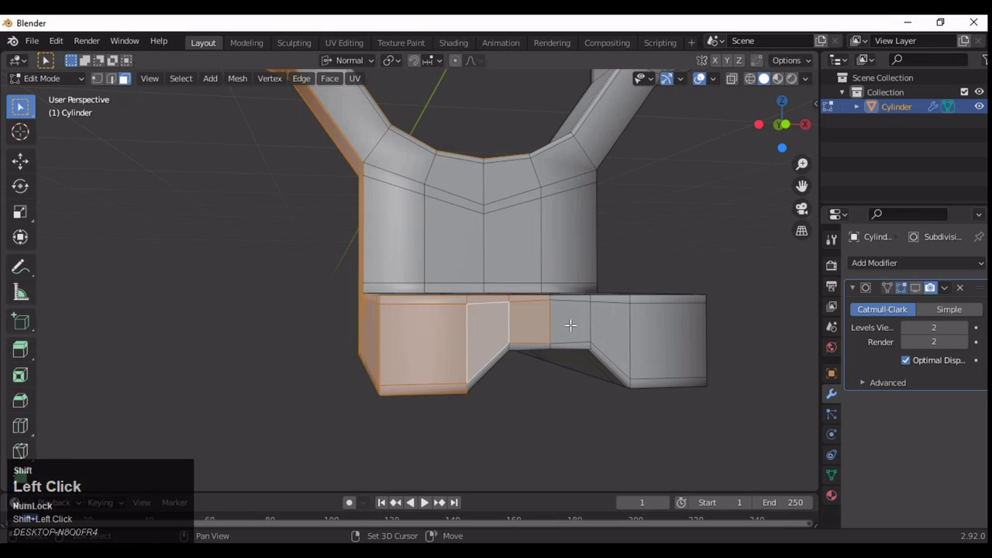
{"action": "middle_click_drag", "start_coordinate": [570, 324], "coordinate": [542, 310]}
{"action": "scroll", "coordinate": [543, 310], "scroll_direction": "up", "scroll_amount": 2}
{"action": "left_click_drag", "start_coordinate": [490, 192], "coordinate": [461, 179], "text": "shift"}
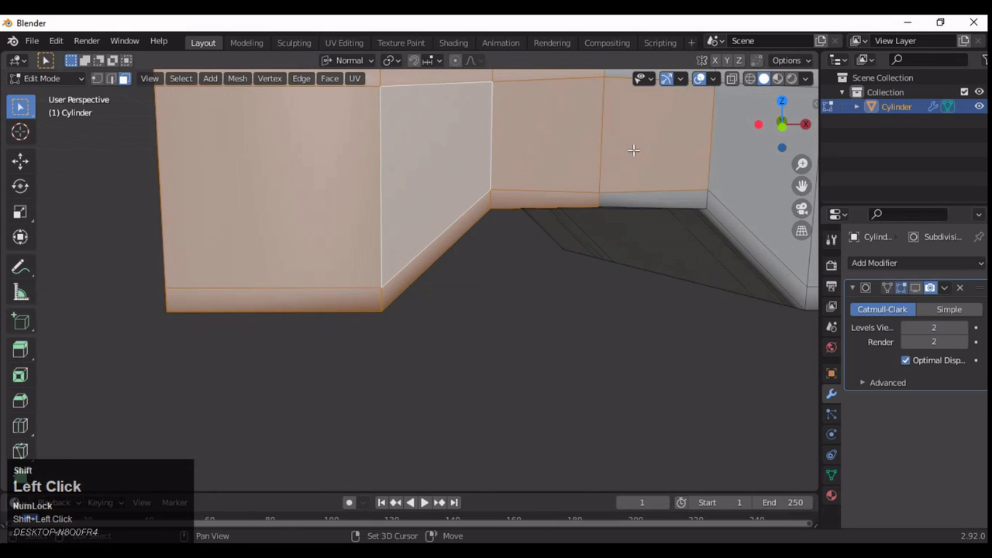
{"action": "middle_click_drag", "start_coordinate": [633, 150], "coordinate": [572, 287], "text": "shift"}
{"action": "left_click_drag", "start_coordinate": [631, 216], "coordinate": [601, 313], "text": "shift"}
Step: Inset the selected faces by 0.005 m and inspect the new panel
{"action": "key", "text": "i"}
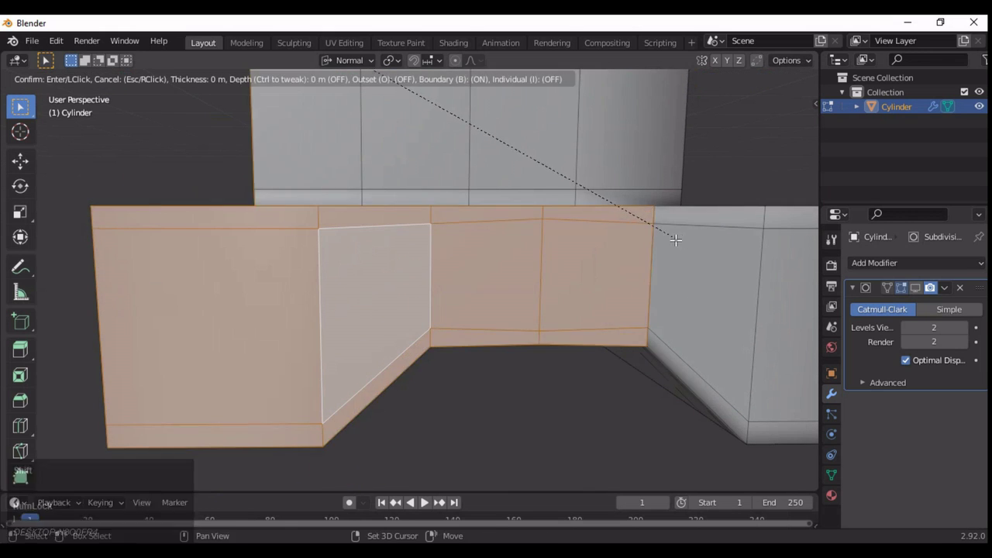
{"action": "left_click", "coordinate": [655, 229]}
{"action": "middle_click_drag", "start_coordinate": [655, 229], "coordinate": [620, 279], "text": "ctrl"}
{"action": "middle_click_drag", "start_coordinate": [620, 279], "coordinate": [595, 266]}
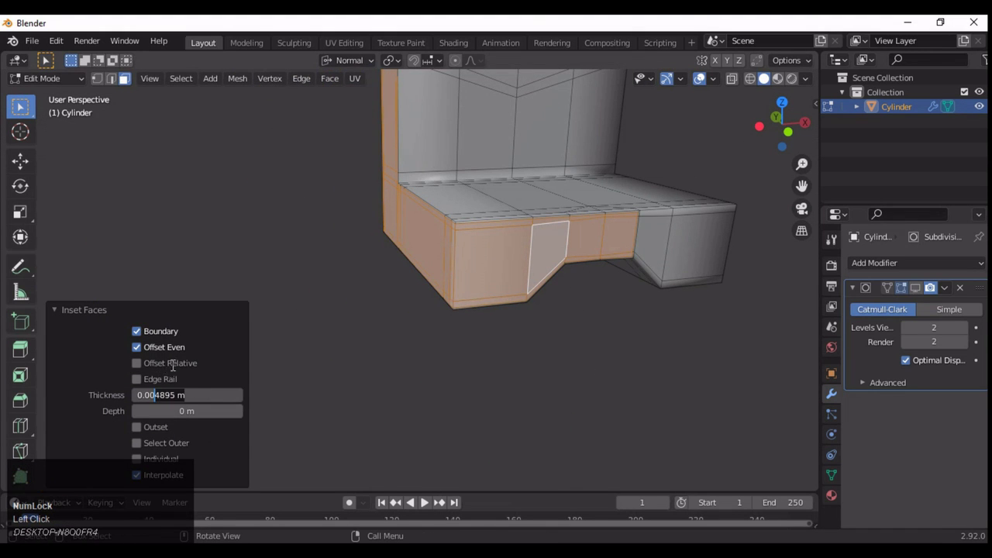
{"action": "middle_click_drag", "start_coordinate": [172, 366], "coordinate": [917, 290], "text": "ctrl"}
{"action": "middle_click_drag", "start_coordinate": [678, 152], "coordinate": [529, 283]}
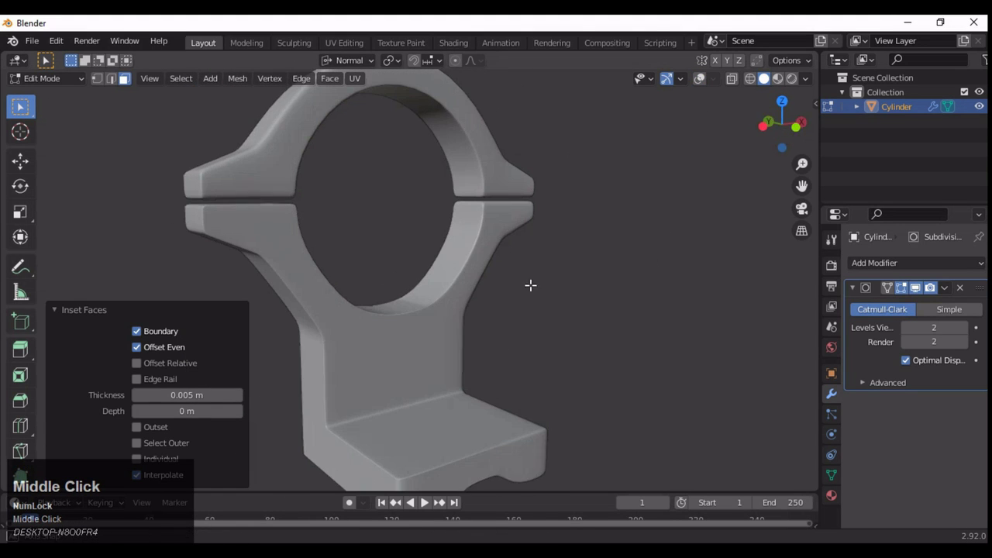
Step: Select the whole mesh and symmetrize it with Mesh > Symmetrize
{"action": "key", "text": "a"}
{"action": "left_click", "coordinate": [699, 78]}
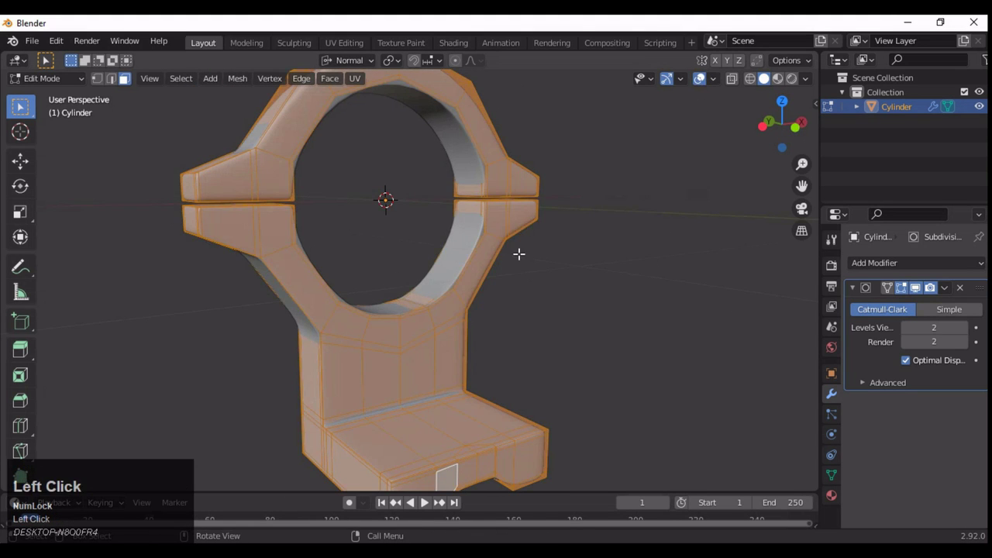
{"action": "left_click", "coordinate": [237, 79]}
{"action": "left_click", "coordinate": [300, 276]}
{"action": "scroll", "coordinate": [573, 268], "scroll_direction": "up", "scroll_amount": 3}
{"action": "middle_click_drag", "start_coordinate": [573, 268], "coordinate": [430, 251]}
Step: Preview the smooth result, then disable viewport subdivision to work on the blocky mesh
{"action": "key", "text": "Tab"}
{"action": "scroll", "coordinate": [658, 266], "scroll_direction": "down", "scroll_amount": 5}
{"action": "key", "text": "Tab"}
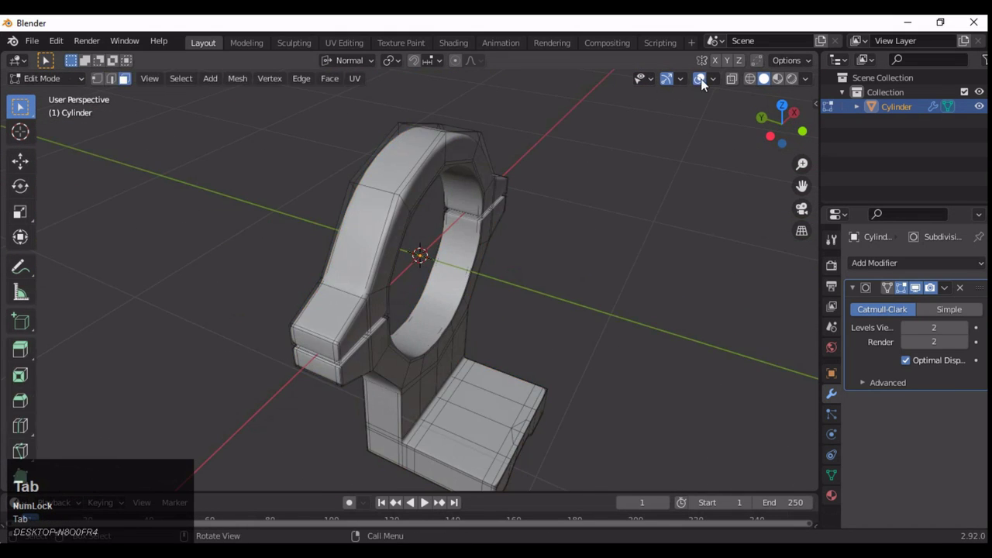
{"action": "left_click", "coordinate": [700, 78]}
{"action": "left_click", "coordinate": [700, 78]}
{"action": "middle_click_drag", "start_coordinate": [667, 155], "coordinate": [744, 310]}
{"action": "left_click", "coordinate": [916, 288]}
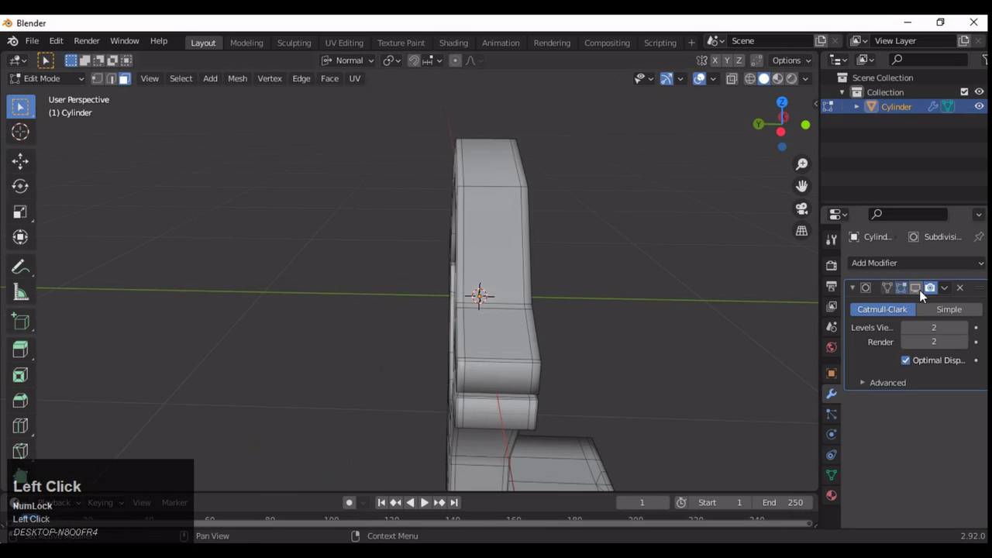
{"action": "middle_click_drag", "start_coordinate": [511, 303], "coordinate": [616, 310]}
Step: Inset the vertical strip of faces on the upright by about 0.006 m
{"action": "left_click", "coordinate": [616, 311], "text": "alt"}
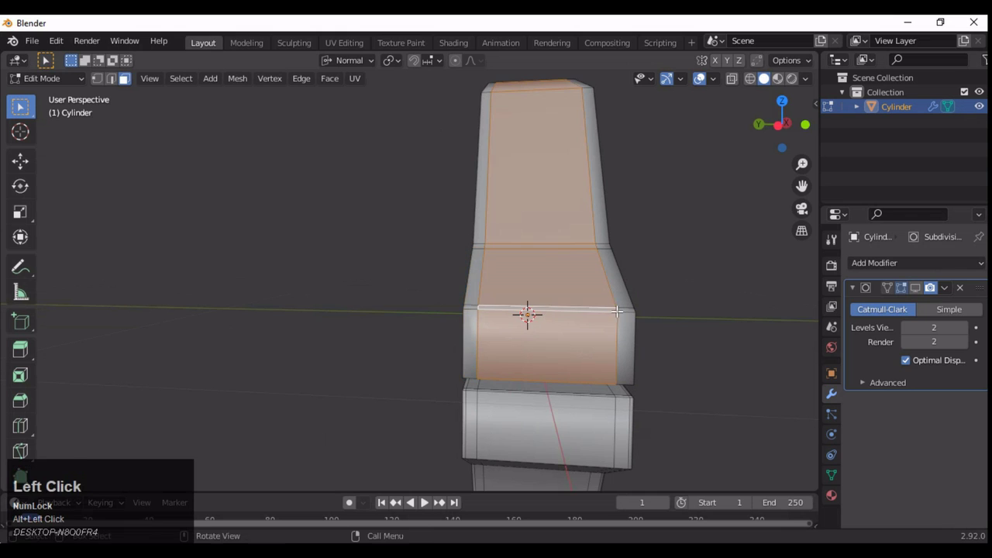
{"action": "middle_click_drag", "start_coordinate": [527, 315], "coordinate": [671, 310]}
{"action": "key", "text": "i"}
{"action": "key", "text": "shift"}
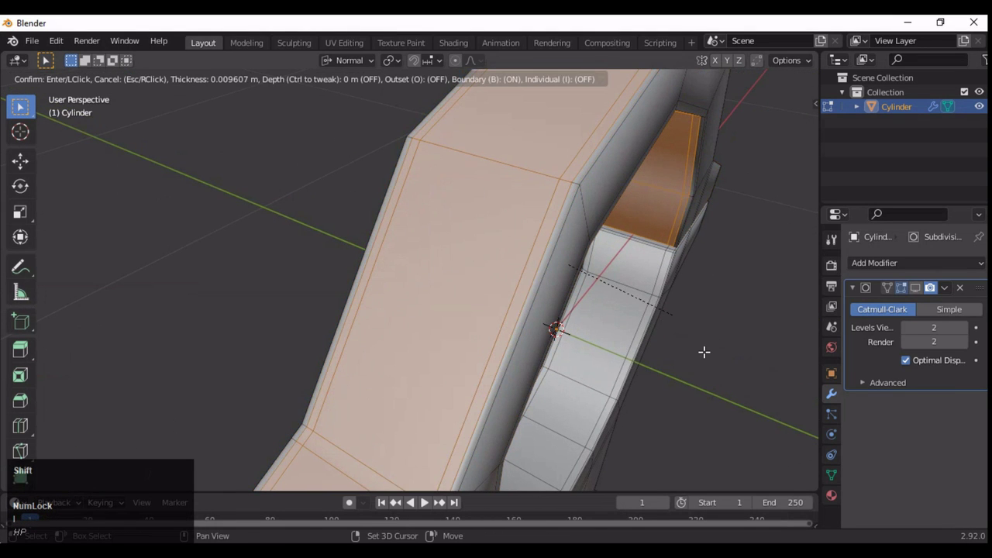
{"action": "left_click", "coordinate": [682, 349]}
{"action": "middle_click_drag", "start_coordinate": [682, 349], "coordinate": [233, 378]}
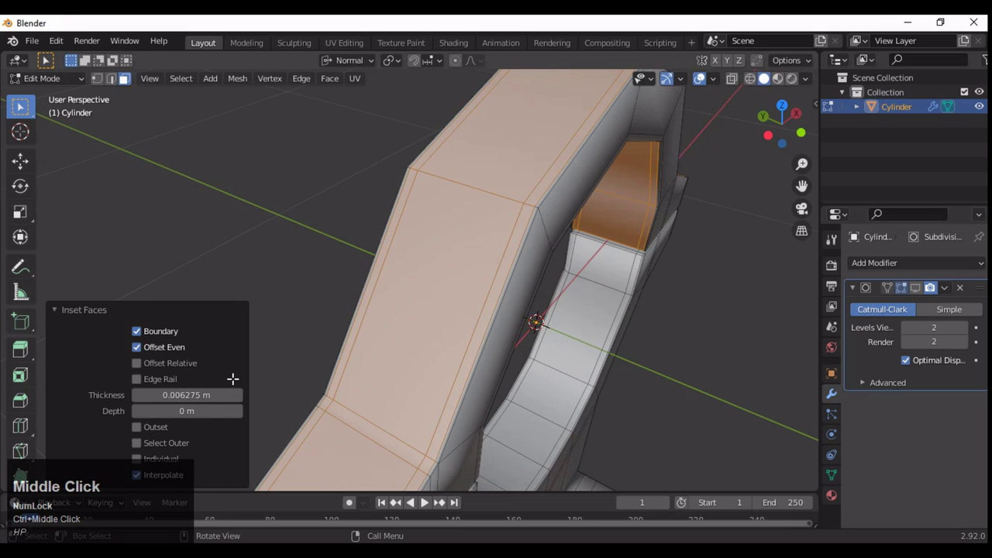
Step: Return to Object Mode, re-enable subdivision smoothing and save the file
{"action": "key", "text": "Tab"}
{"action": "left_click", "coordinate": [904, 319]}
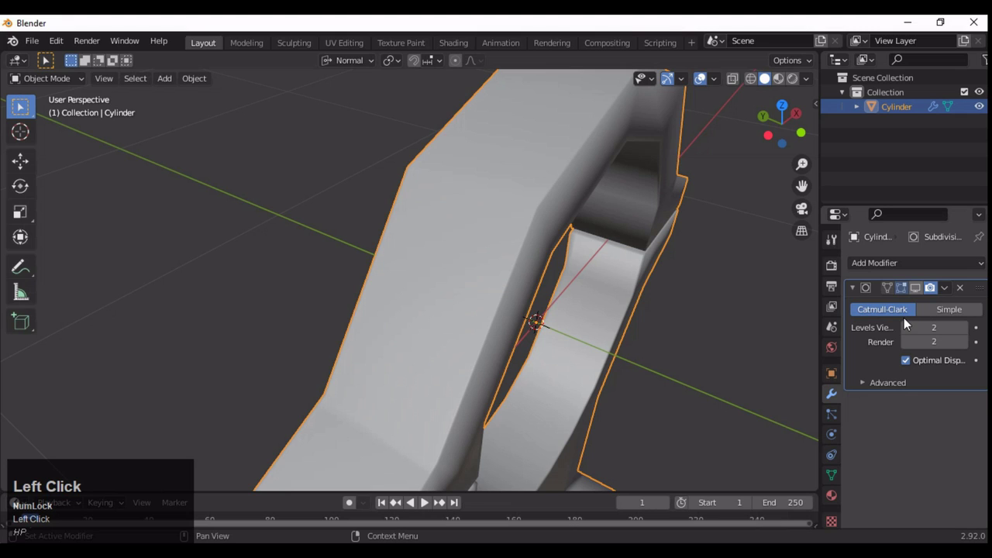
{"action": "key", "text": "ctrl+s"}
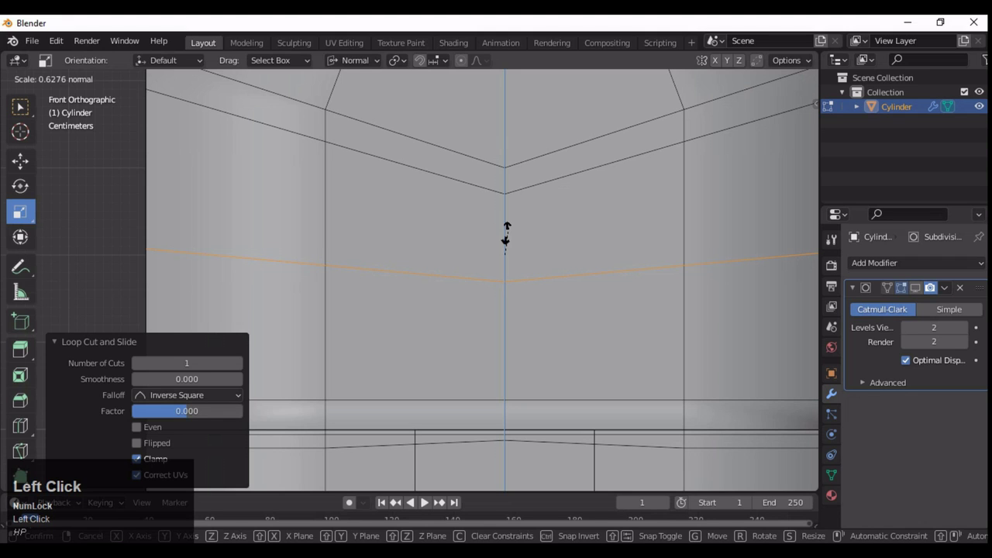
Step: Bevel the upright's lower edge loop into a band
{"action": "middle_click_drag", "start_coordinate": [506, 232], "coordinate": [391, 297]}
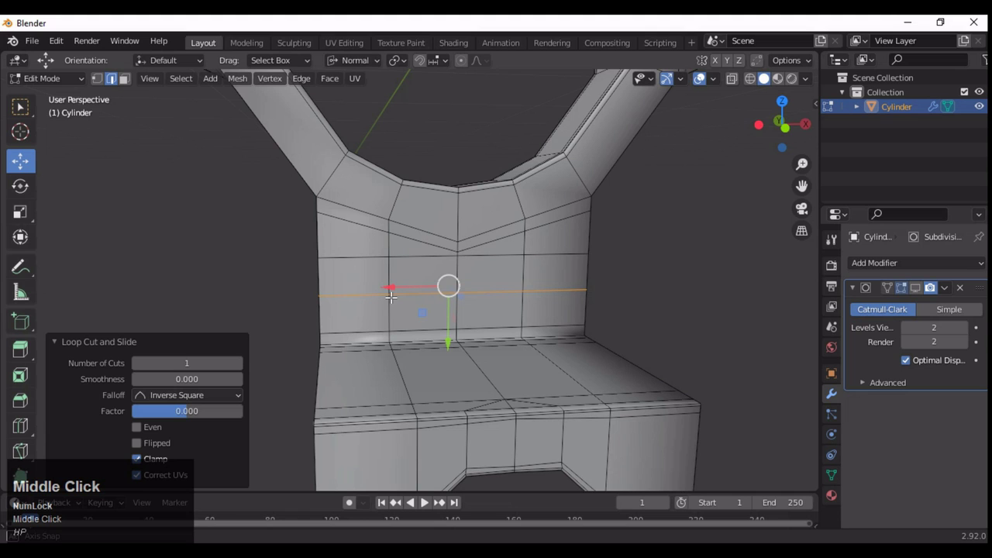
{"action": "scroll", "coordinate": [390, 297], "scroll_direction": "up", "scroll_amount": 1}
{"action": "left_click", "coordinate": [596, 247], "text": "alt"}
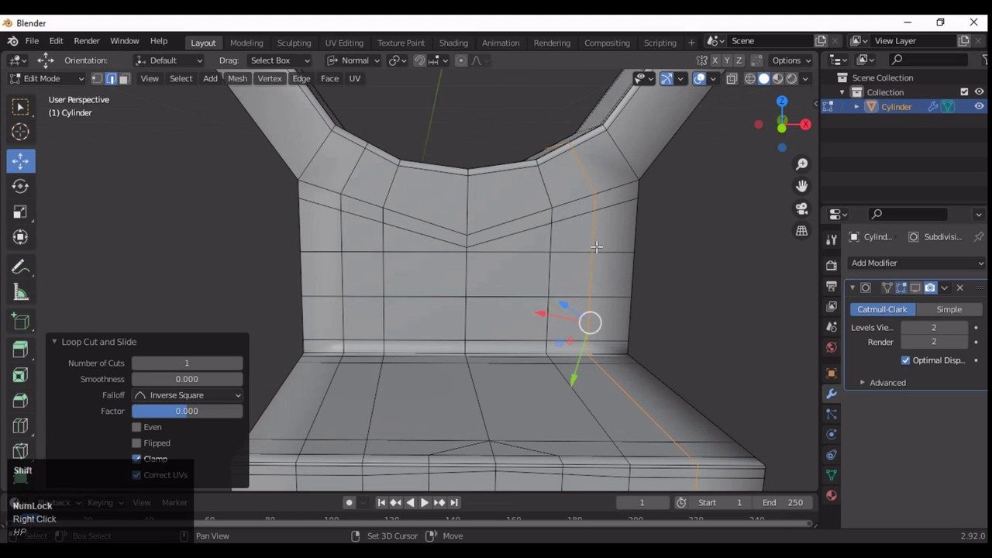
{"action": "middle_click_drag", "start_coordinate": [596, 246], "coordinate": [26, 390]}
{"action": "left_click", "coordinate": [21, 399]}
{"action": "middle_click_drag", "start_coordinate": [271, 336], "coordinate": [453, 178]}
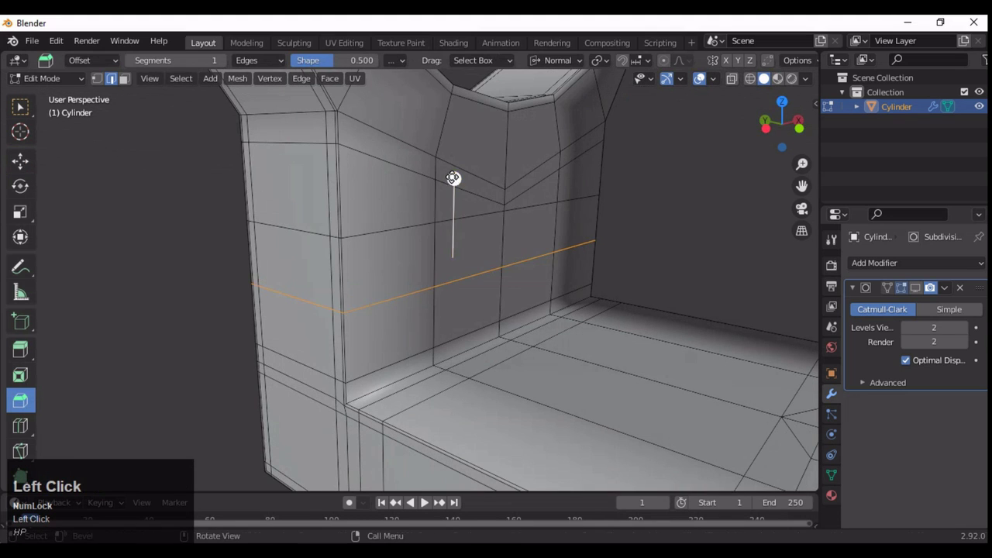
{"action": "left_click_drag", "start_coordinate": [453, 178], "coordinate": [453, 167]}
Step: Extrude the band along its normals by 0.0134 m and check the smoothed ledge
{"action": "left_click_drag", "start_coordinate": [21, 350], "coordinate": [73, 403]}
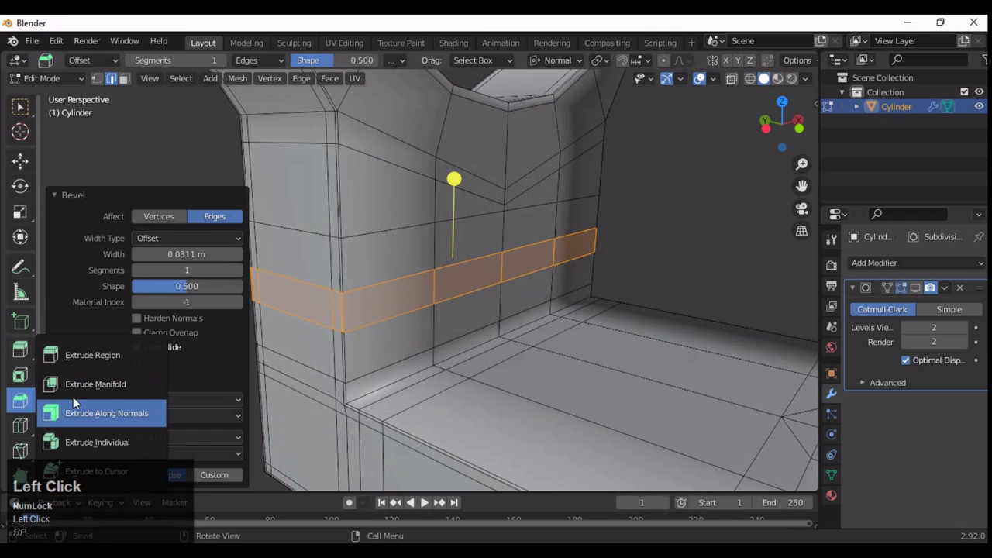
{"action": "mouse_move", "coordinate": [454, 178]}
{"action": "left_mouse_down"}
{"action": "mouse_move", "coordinate": [454, 195]}
{"action": "mouse_move", "coordinate": [457, 172]}
{"action": "mouse_move", "coordinate": [459, 185]}
{"action": "left_mouse_up"}
{"action": "middle_click_drag", "start_coordinate": [499, 261], "coordinate": [620, 261]}
{"action": "key", "text": "i"}
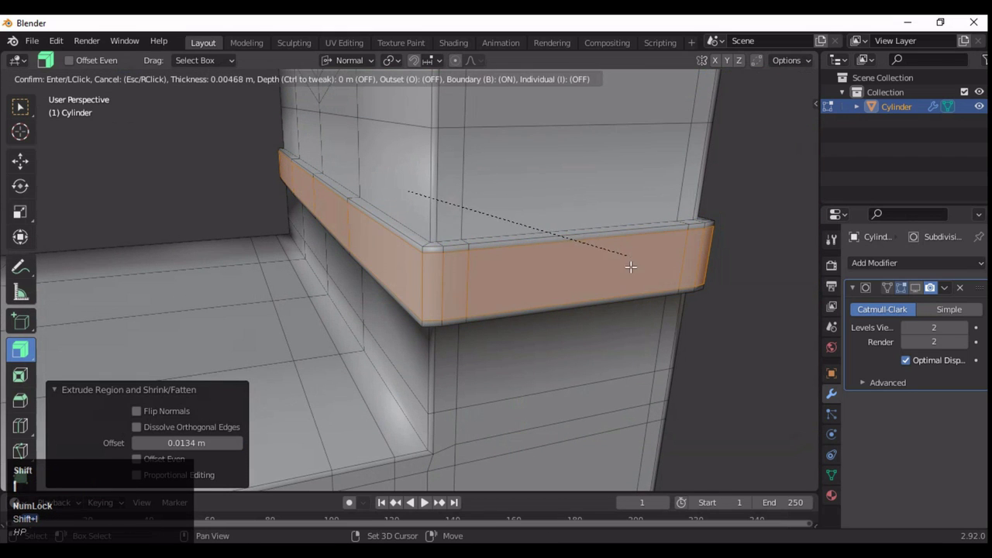
{"action": "key", "text": "Tab"}
{"action": "left_click", "coordinate": [922, 292]}
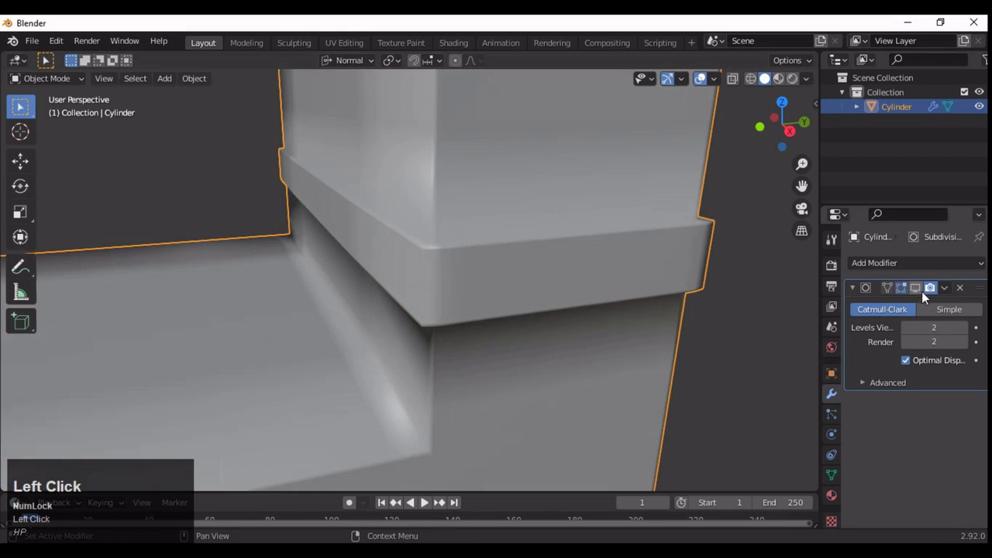
{"action": "middle_click_drag", "start_coordinate": [775, 295], "coordinate": [465, 395]}
Step: Add an unslid loop cut across the base seat and inset four central faces twice
{"action": "key", "text": "Tab"}
{"action": "key", "text": "Tab"}
{"action": "key", "text": "Tab"}
{"action": "scroll", "coordinate": [576, 288], "scroll_direction": "up", "scroll_amount": 4}
{"action": "key", "text": "ctrl+r"}
{"action": "left_click", "coordinate": [554, 294]}
{"action": "right_click", "coordinate": [554, 295]}
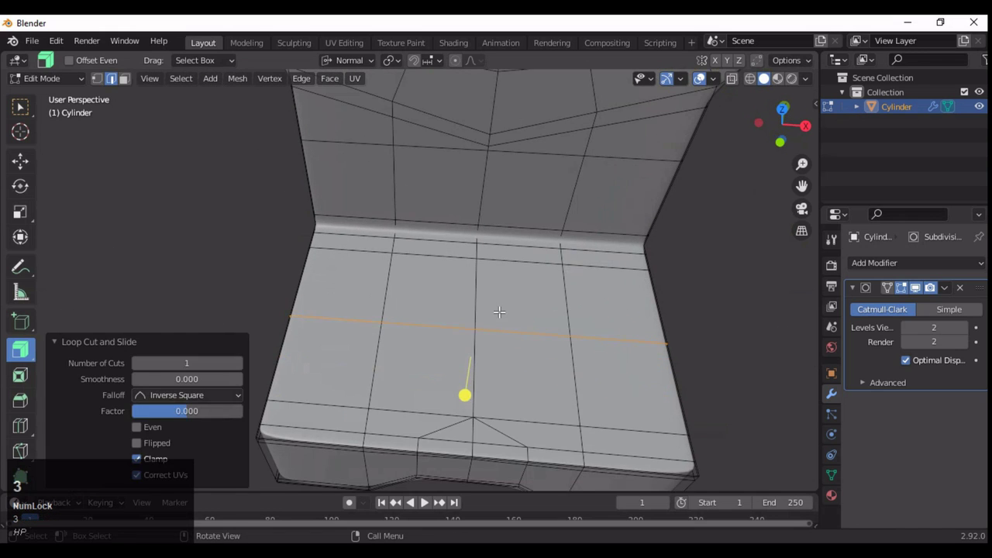
{"action": "left_click", "coordinate": [483, 279]}
{"action": "middle_click_drag", "start_coordinate": [482, 279], "coordinate": [622, 277], "text": "ctrl"}
{"action": "key", "text": "i"}
{"action": "left_click", "coordinate": [622, 305]}
{"action": "left_click", "coordinate": [622, 279]}
Step: Make the inset faces a LoopTools circle and scale it to 0.8
{"action": "right_click", "coordinate": [510, 220]}
{"action": "mouse_move", "coordinate": [527, 214]}
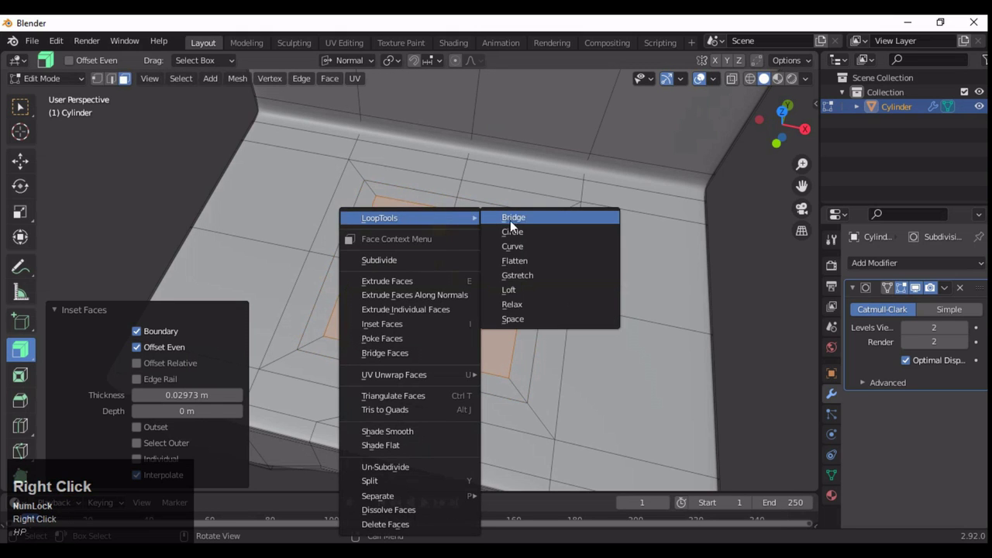
{"action": "left_click", "coordinate": [523, 236]}
{"action": "key", "text": "ctrl+z"}
{"action": "right_click", "coordinate": [464, 225]}
{"action": "mouse_move", "coordinate": [465, 215]}
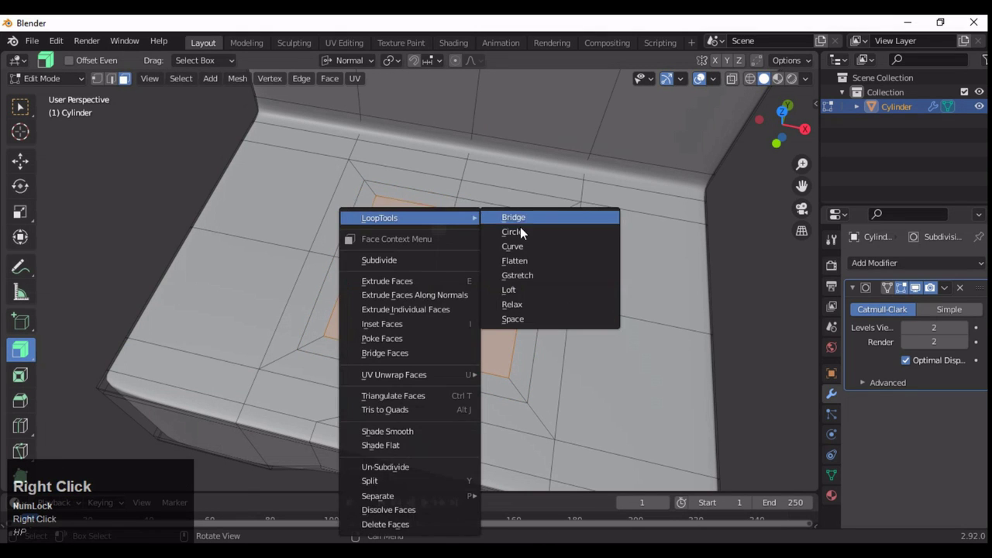
{"action": "left_click", "coordinate": [520, 227]}
{"action": "type", "text": "s.8"}
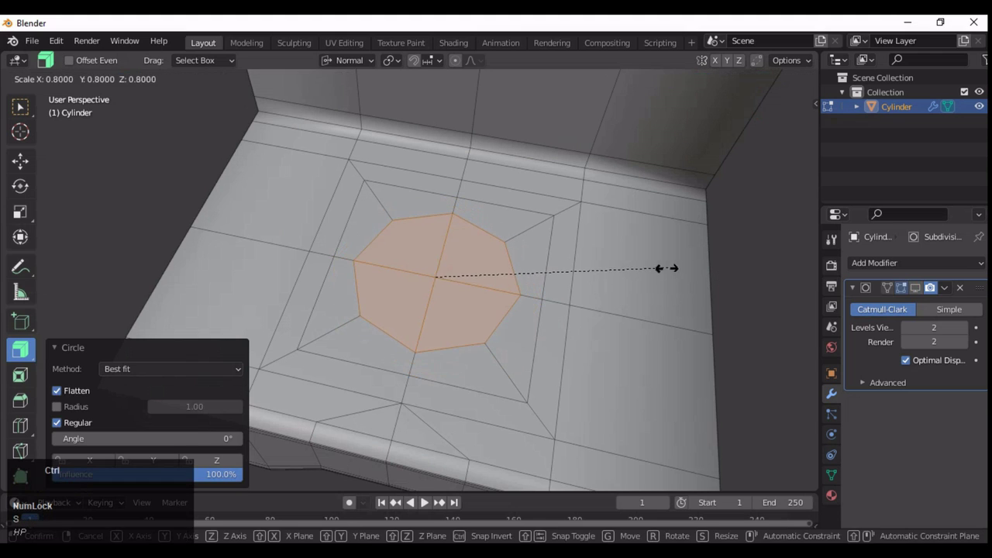
{"action": "key", "text": "Return"}
Step: Inset the circle, extrude it downward twice into a hole, and inset its bottom
{"action": "key", "text": "i"}
{"action": "left_click", "coordinate": [687, 275]}
{"action": "middle_click_drag", "start_coordinate": [687, 275], "coordinate": [473, 224]}
{"action": "key", "text": "e"}
{"action": "left_click", "coordinate": [458, 199]}
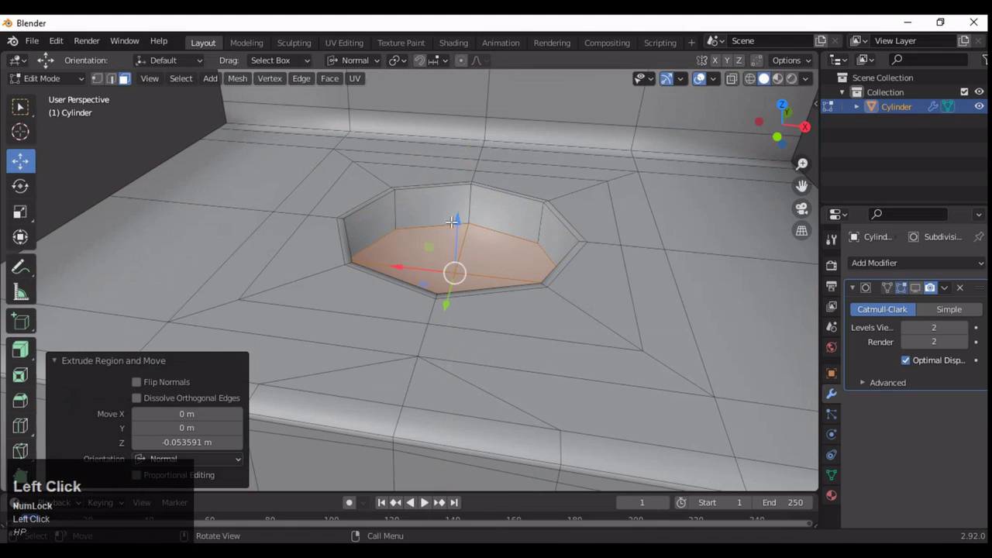
{"action": "key", "text": "e"}
{"action": "left_click", "coordinate": [454, 243]}
{"action": "key", "text": "i"}
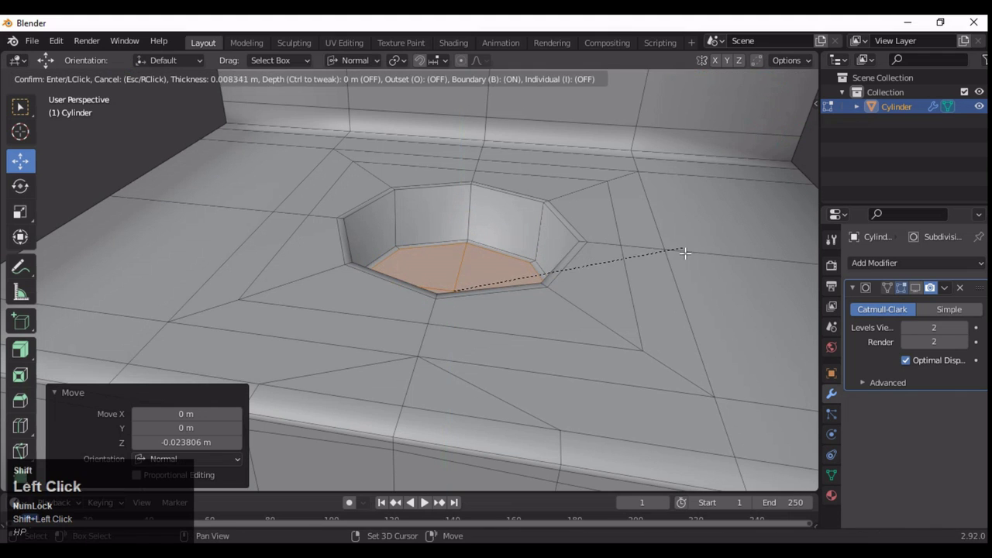
{"action": "left_click", "coordinate": [615, 241]}
Step: Grow the selection, set the hole bottom's depth, and view the smoothed mount
{"action": "key", "text": "ctrl+KP_Add"}
{"action": "left_click", "coordinate": [456, 238]}
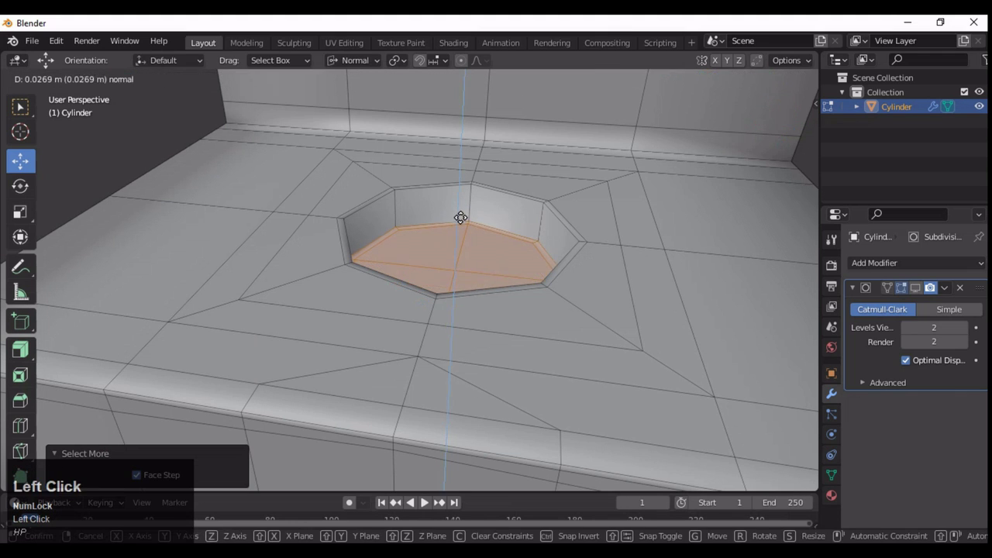
{"action": "key", "text": "Tab"}
{"action": "left_click", "coordinate": [523, 320]}
{"action": "middle_click_drag", "start_coordinate": [523, 294], "coordinate": [523, 320], "text": "ctrl"}
Step: Deselect the mount and snap to the front orthographic view via the navigation gizmo
{"action": "left_click", "coordinate": [574, 225]}
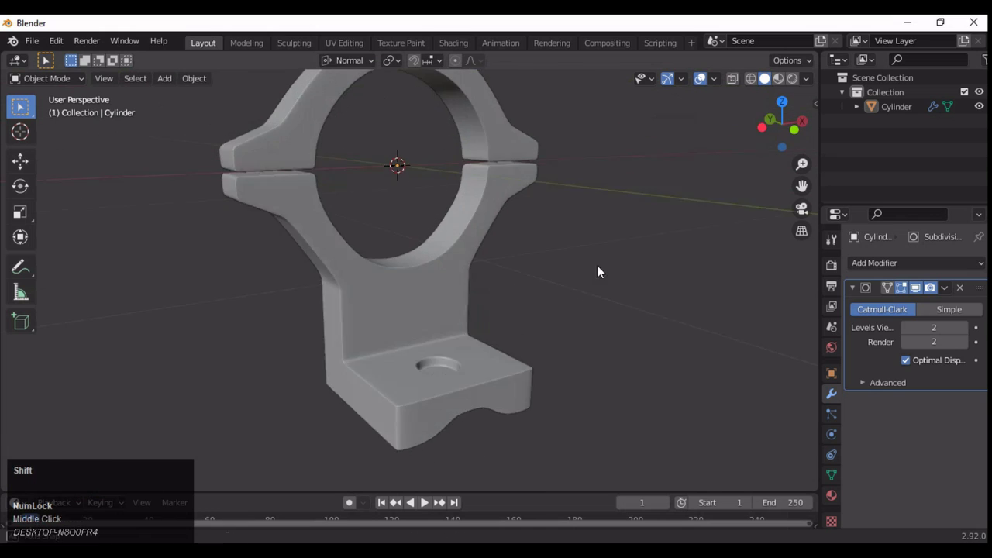
{"action": "left_click", "coordinate": [768, 129]}
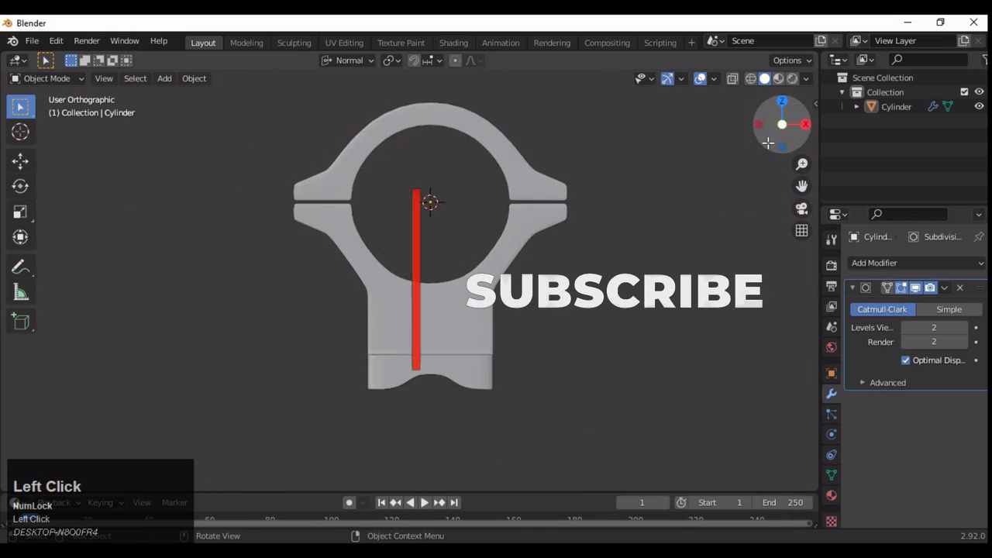